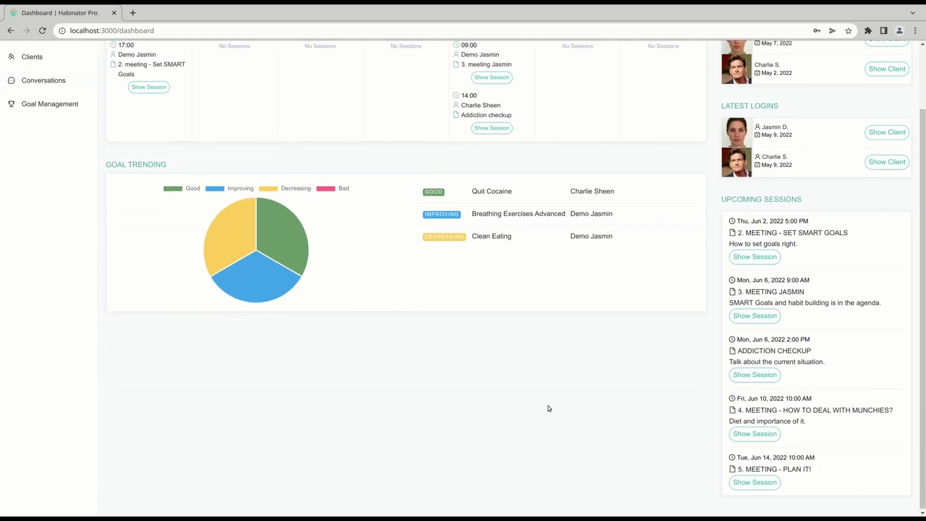
Add a new client to the coaching platform from the copied client identifier and save the entry.
scroll(548, 408, up, 2)
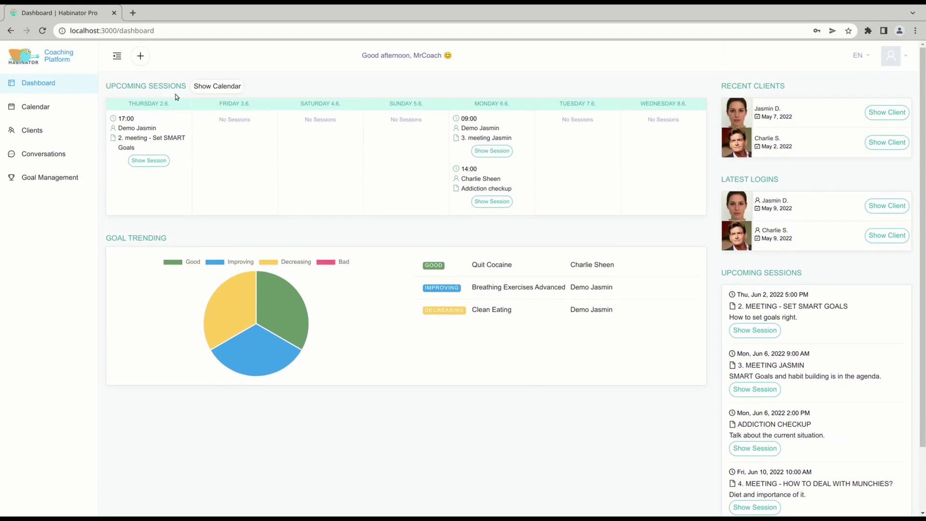
click(141, 56)
click(155, 76)
click(404, 131)
key(ctrl+v)
click(565, 177)
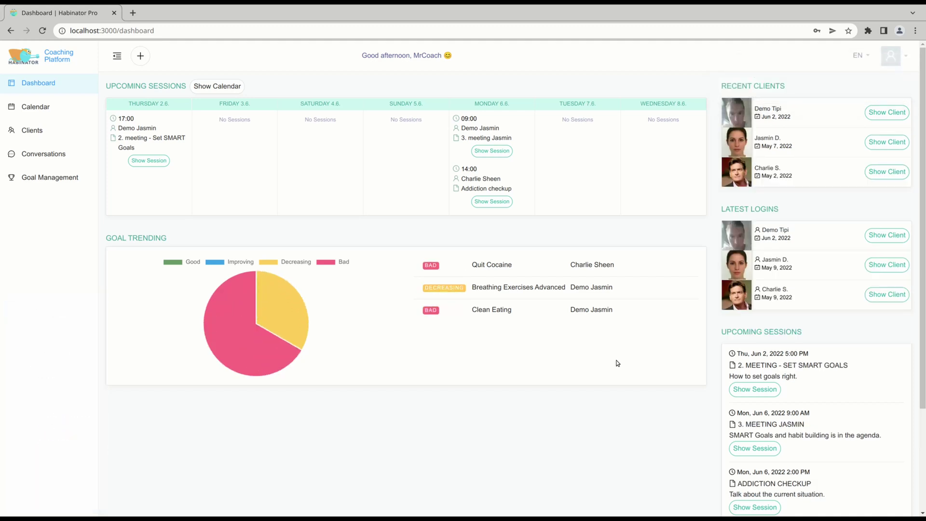
Open the second listed client's goals and show the goal calendar for May 2022.
click(36, 134)
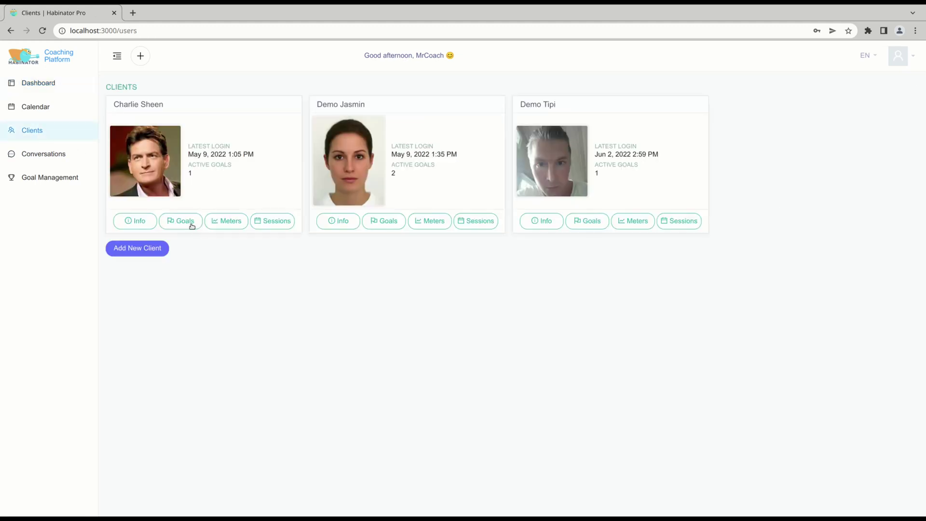
click(385, 224)
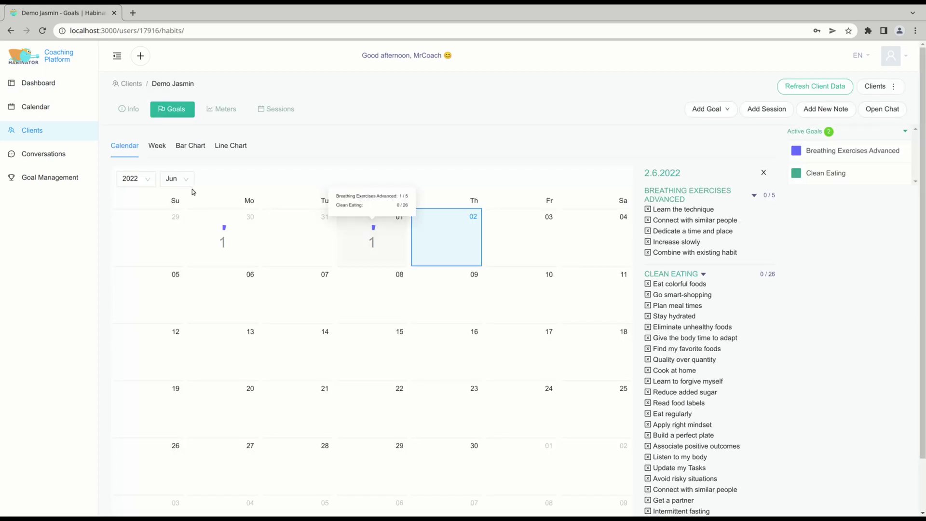
click(173, 179)
click(172, 262)
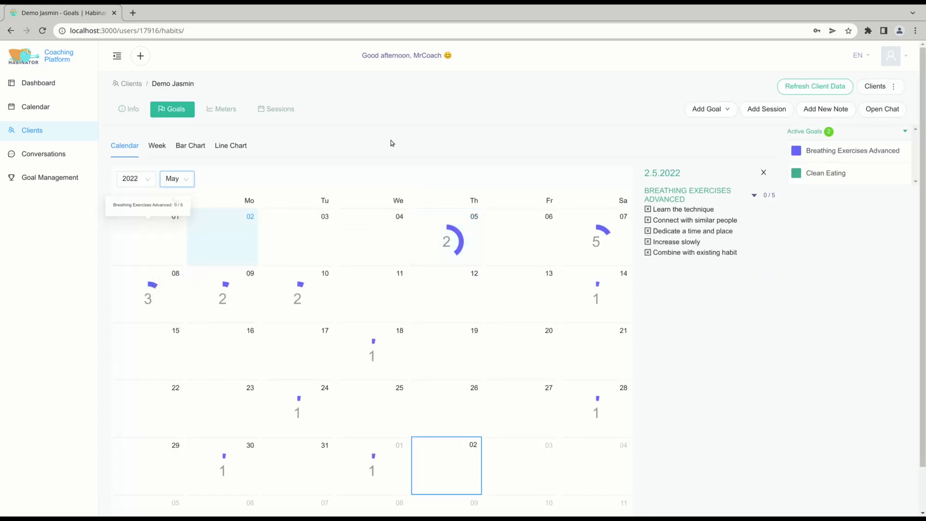
View the client's completed and missed goal tasks for May 5, 8, 9 and 10.
click(446, 238)
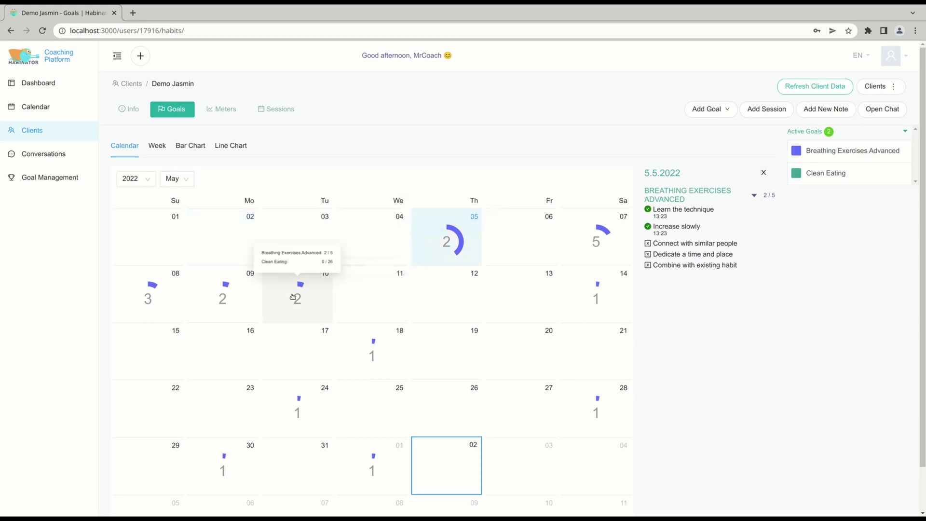
click(154, 292)
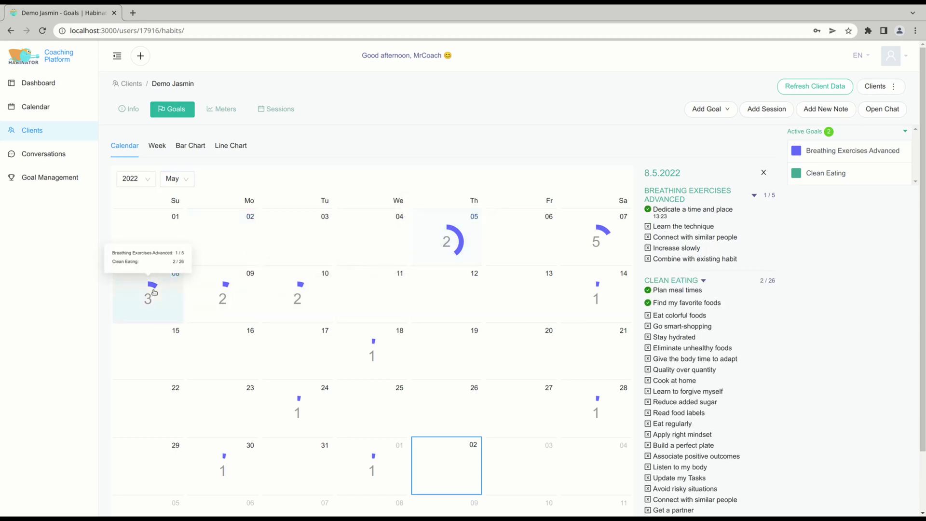
click(224, 293)
click(296, 295)
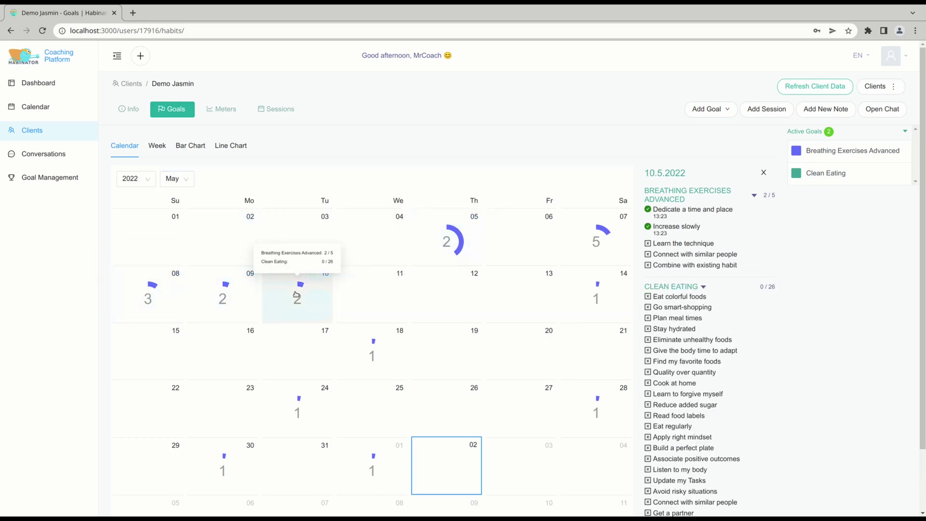
Review the client's Breathing Exercises Advanced goal and return to the goal list.
click(845, 152)
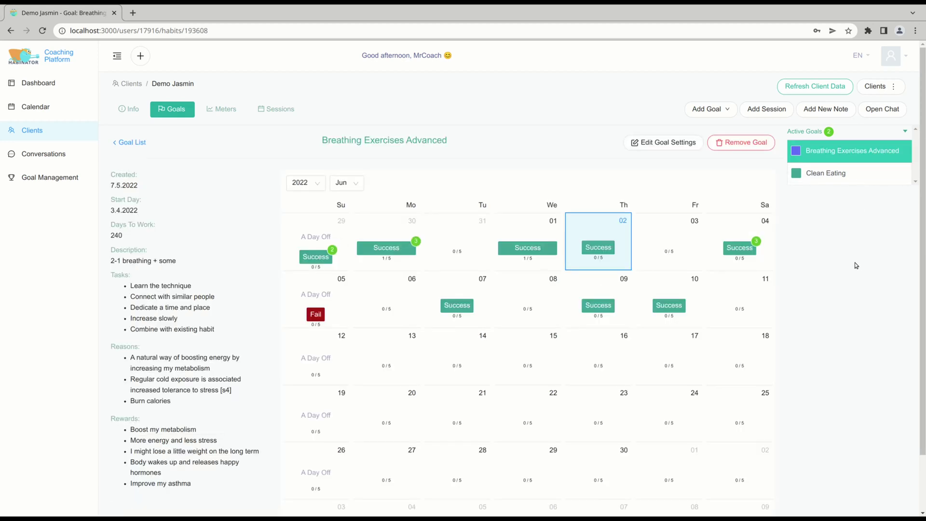
scroll(854, 264, down, 2)
scroll(854, 263, up, 2)
click(129, 143)
Compare the client's May goal progress in the calendar, line chart, bar chart and week views.
click(177, 181)
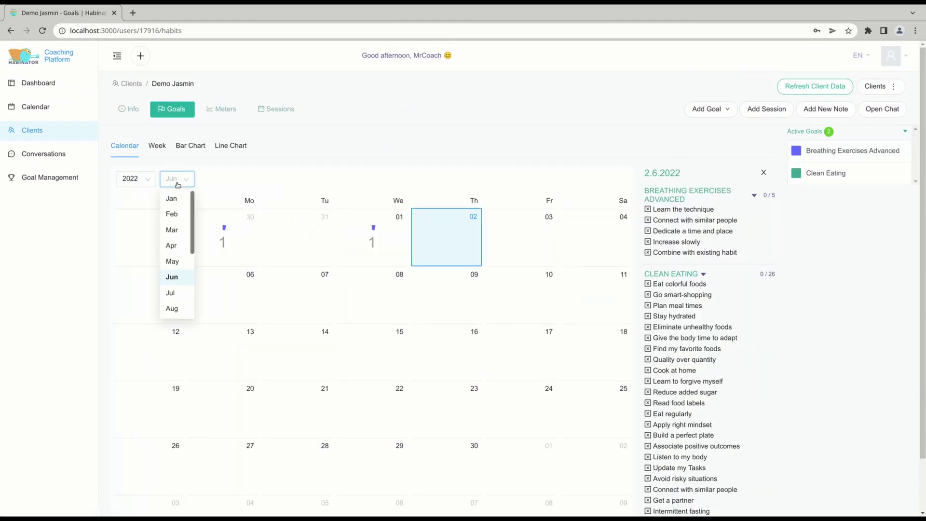
click(172, 262)
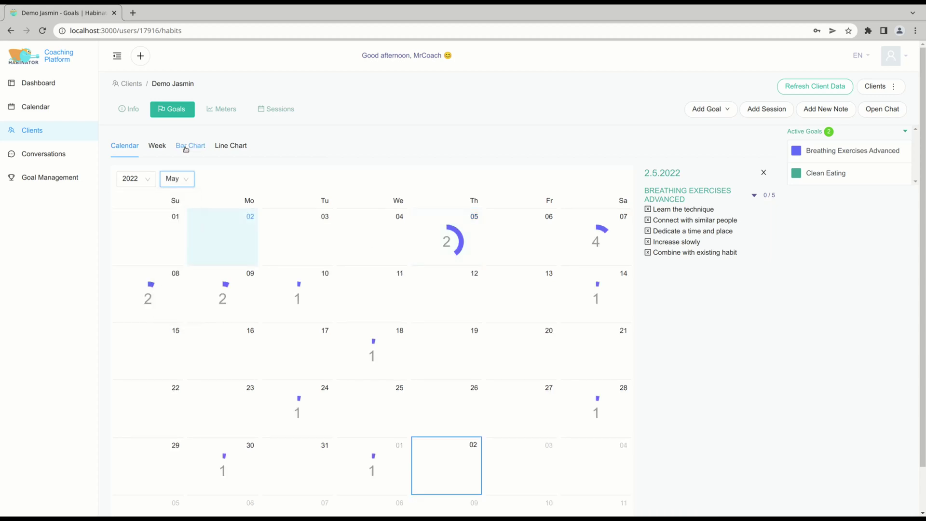
click(245, 147)
click(191, 146)
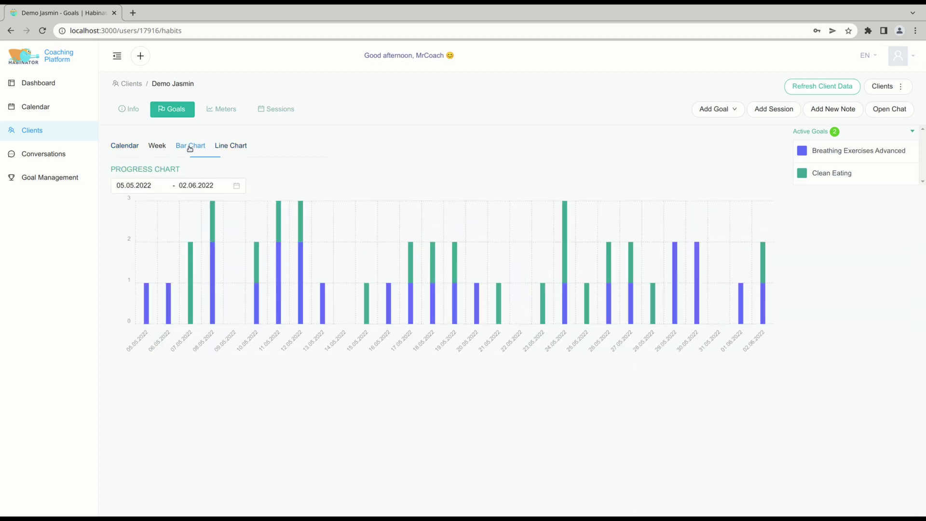
click(157, 146)
click(124, 145)
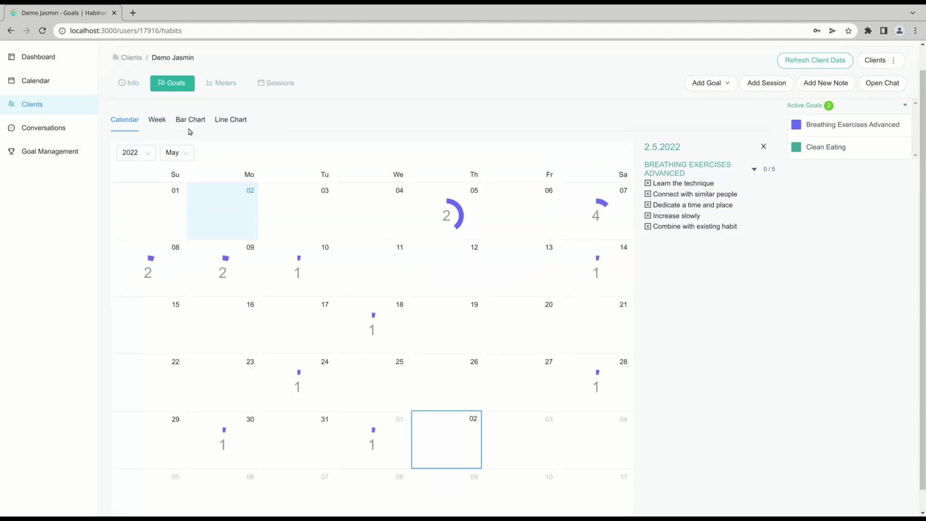
View the client conversations and look through the existing templates in Goal Management.
click(43, 153)
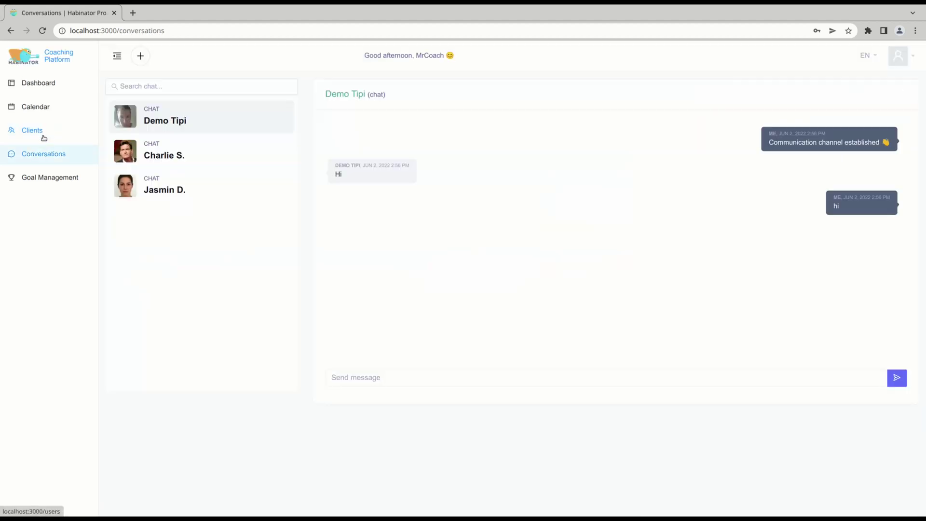
click(43, 182)
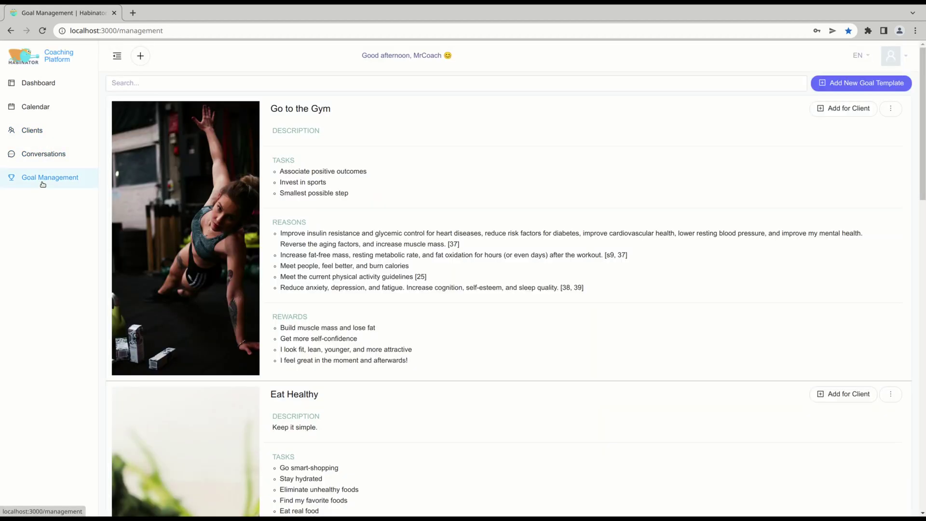
scroll(703, 247, down, 20)
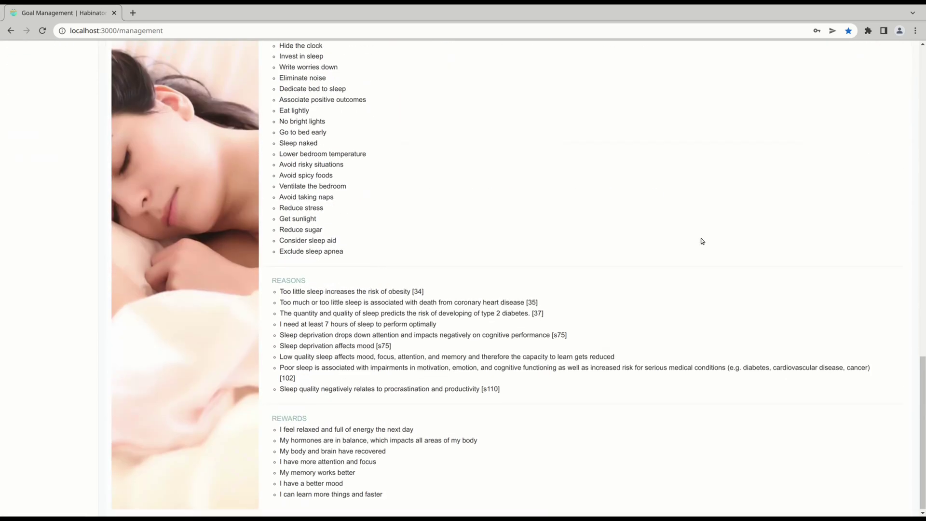
scroll(703, 240, up, 12)
scroll(702, 239, up, 8)
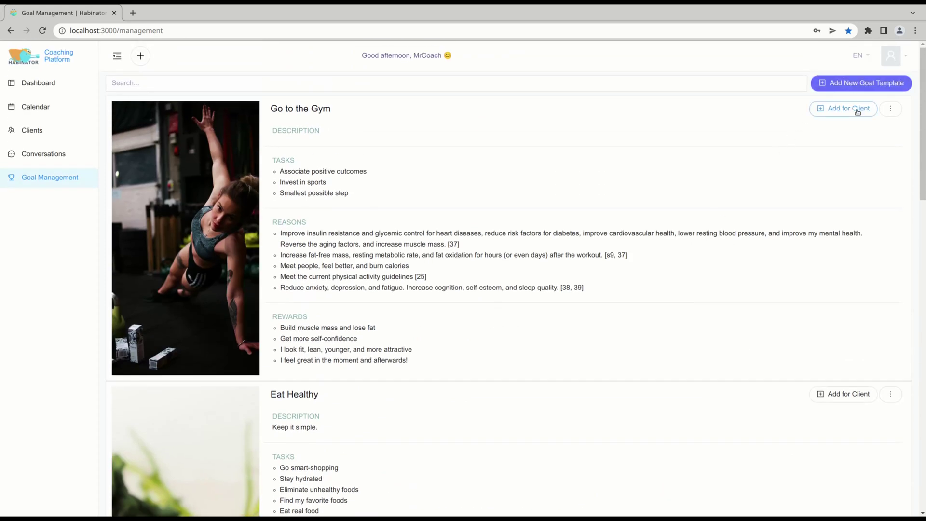
Start a new goal template in the Health domain.
click(851, 86)
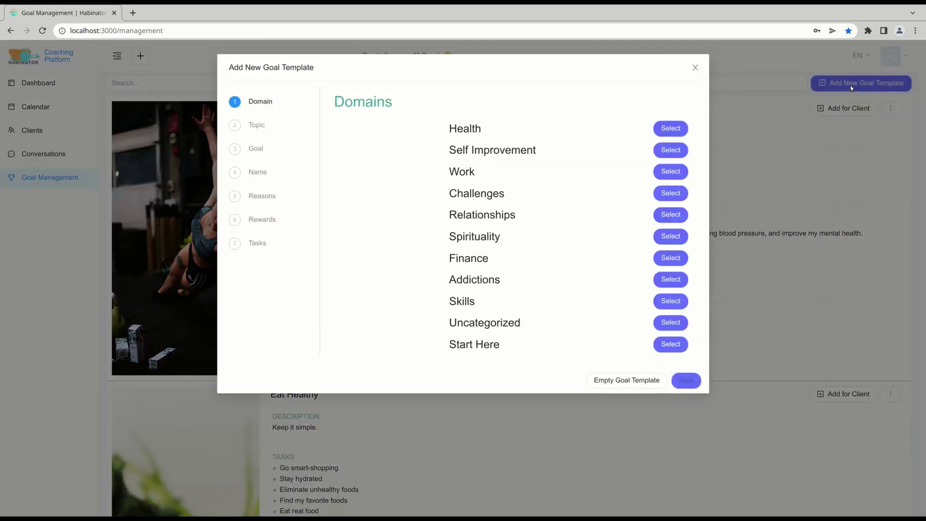
scroll(592, 215, down, 3)
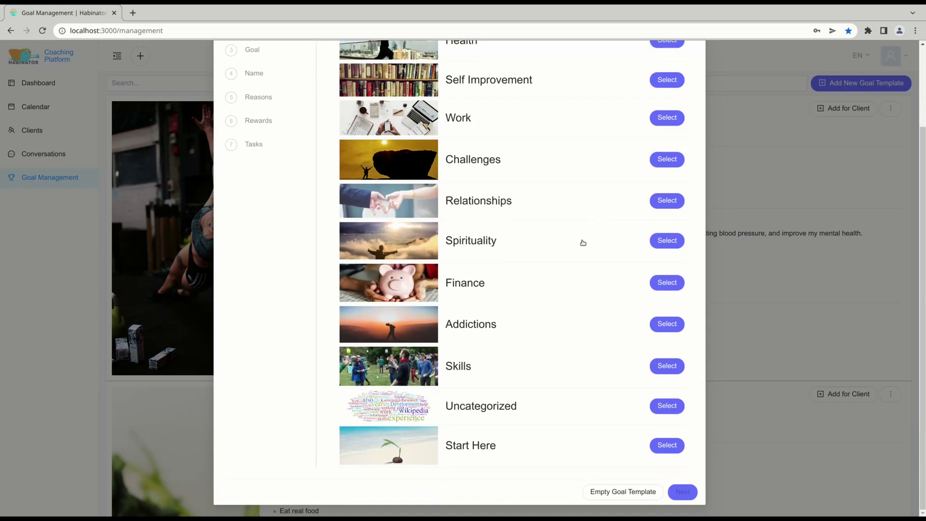
scroll(581, 244, up, 3)
click(660, 143)
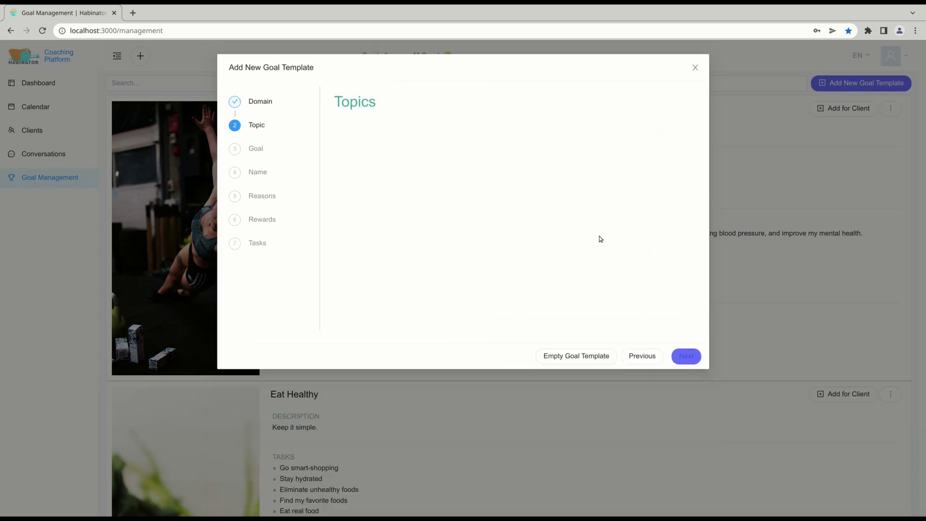
Choose a Health topic for the template and base it on the Dedicate Time to Myself goal.
scroll(601, 238, down, 3)
scroll(601, 238, down, 5)
scroll(600, 238, up, 6)
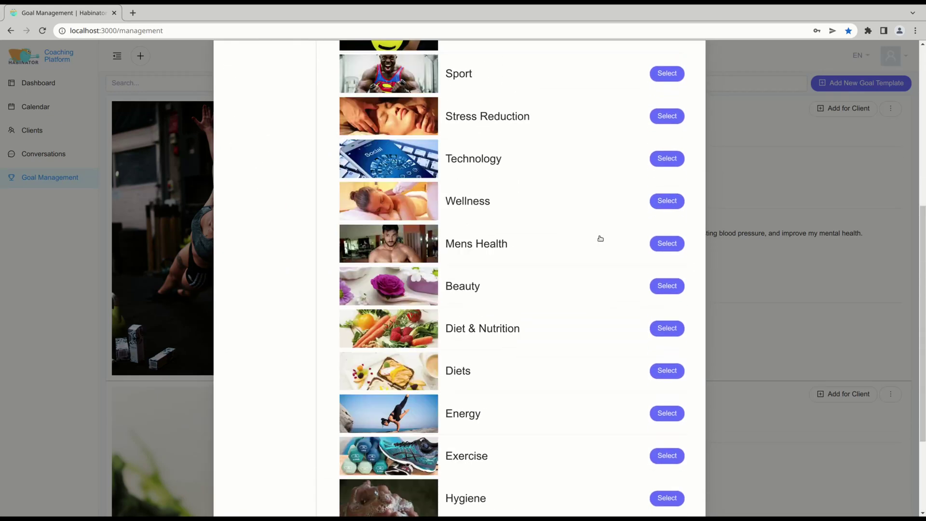
click(666, 343)
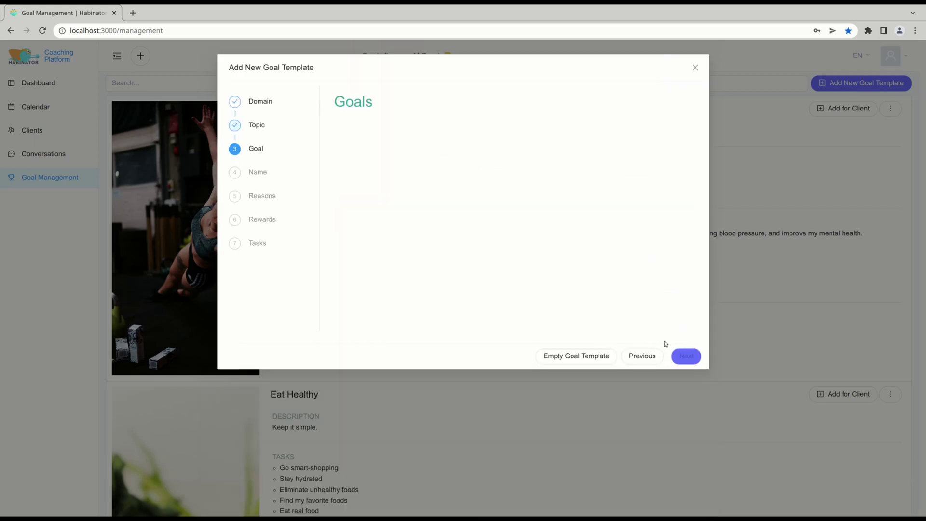
scroll(607, 277, down, 12)
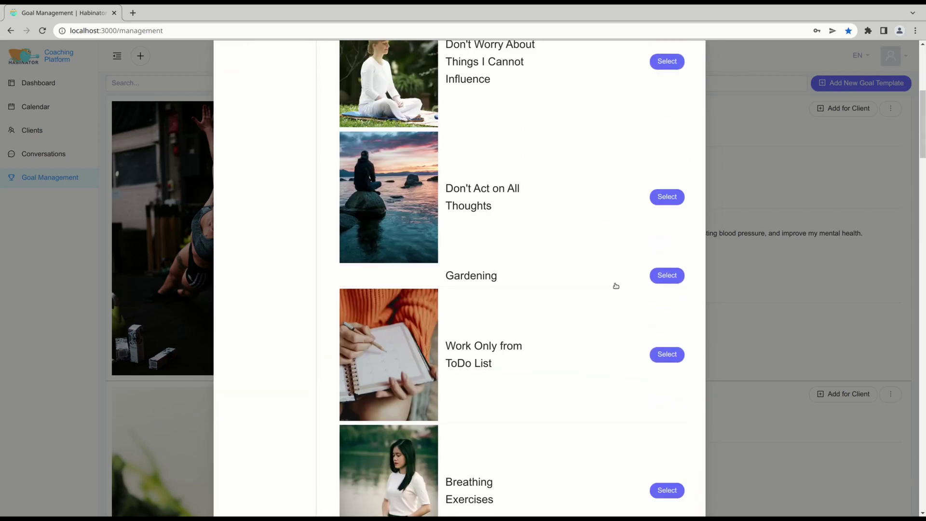
scroll(618, 287, down, 15)
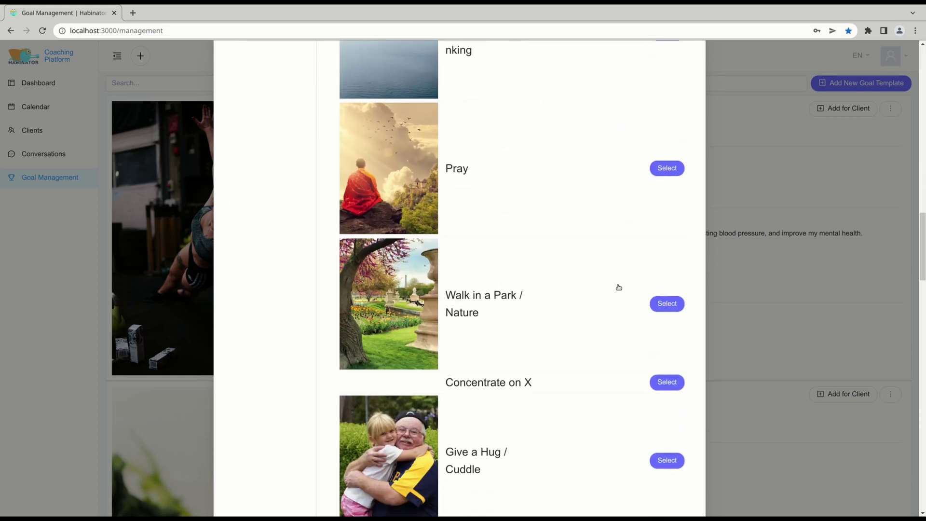
click(669, 174)
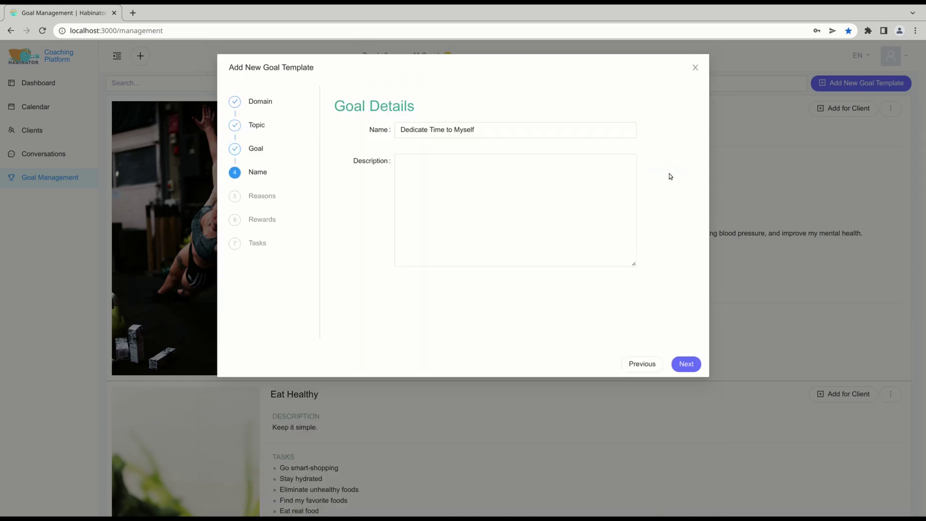
Accept the suggested name, reasons and rewards for the Dedicate Time to Myself template.
click(687, 364)
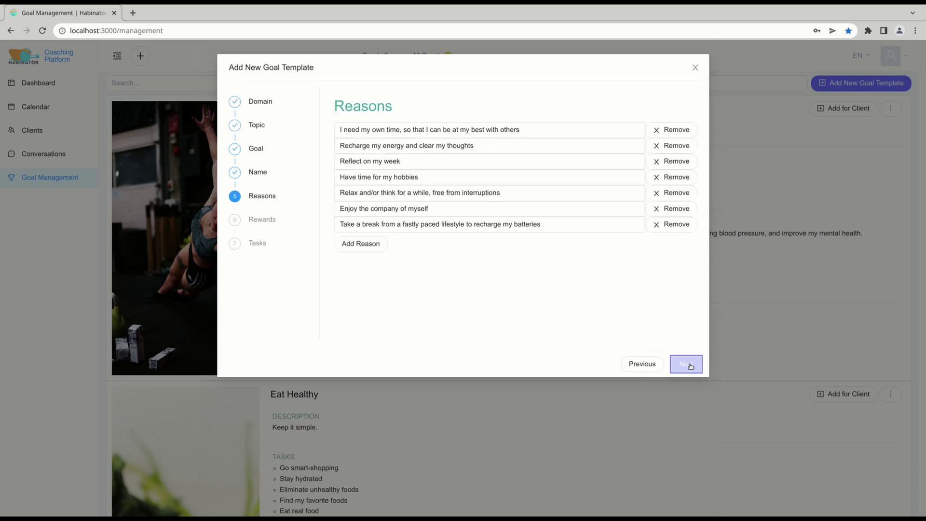
click(687, 364)
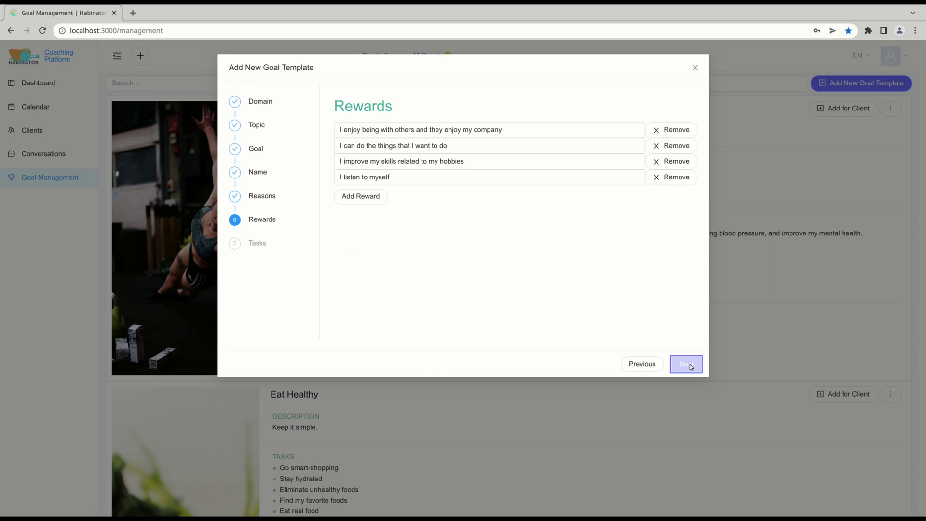
click(690, 365)
Trim the tasks to Learn to forgive myself, Do it more often, Update my Tasks and Associate positive outcomes, and save the template.
click(680, 249)
click(679, 171)
click(679, 249)
click(679, 171)
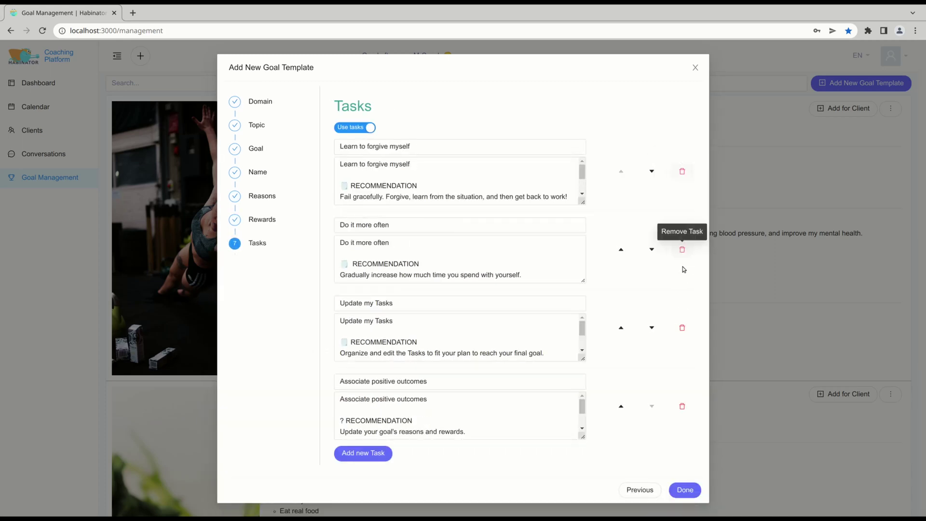
click(685, 489)
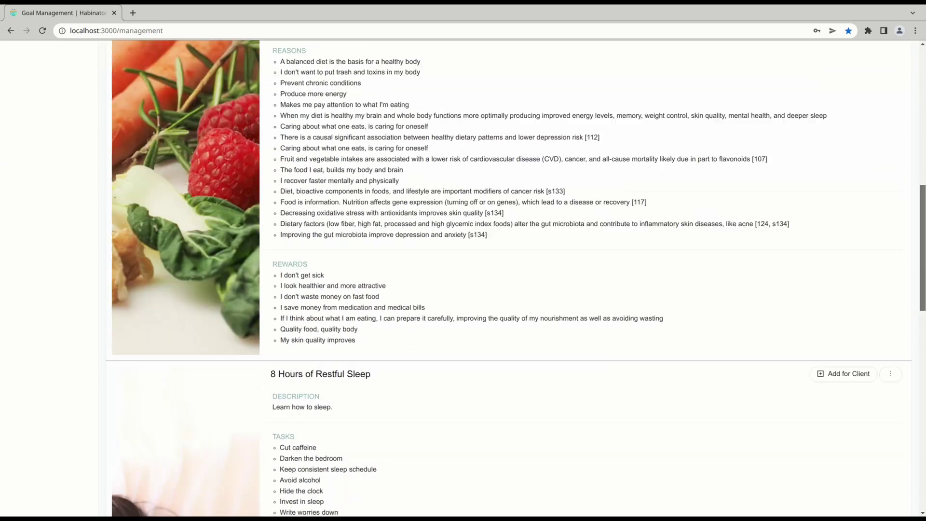
Start assigning the Dedicate Time to Myself template to the newly added client with start date 6.6.2022.
scroll(446, 240, down, 20)
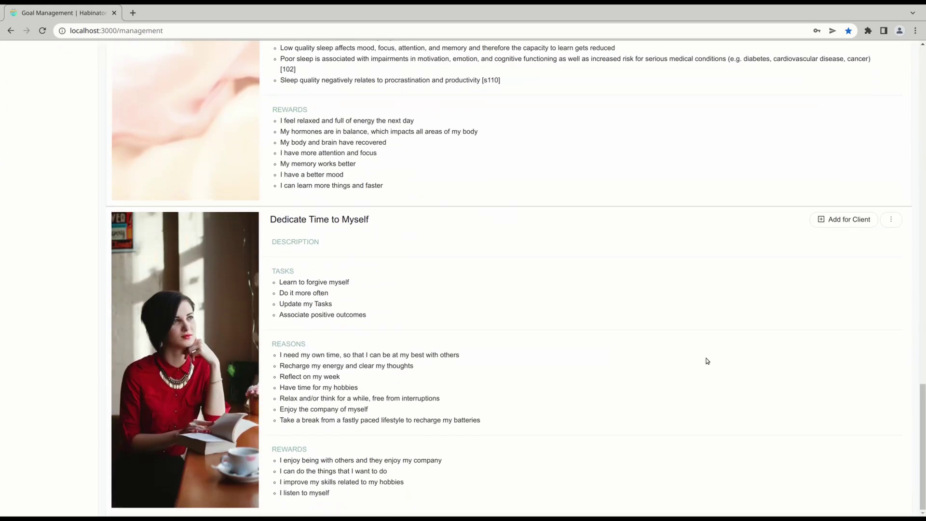
click(839, 221)
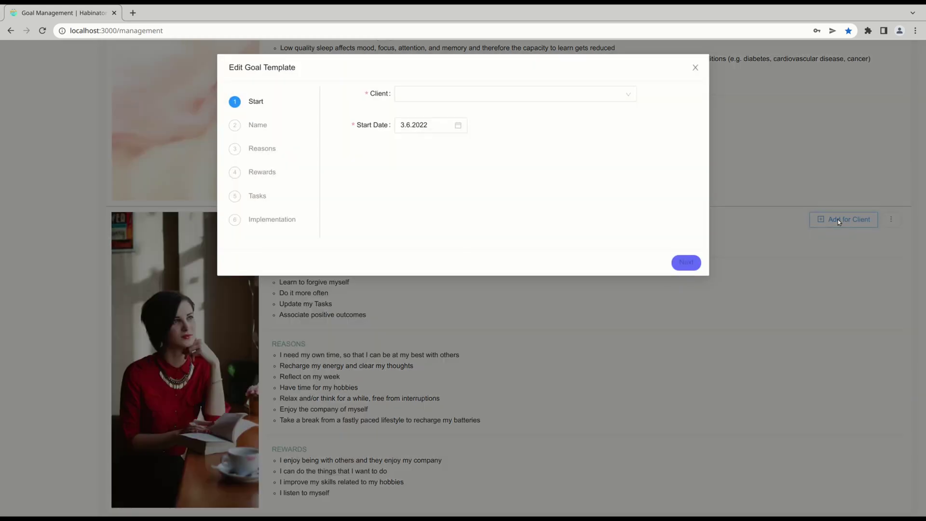
click(456, 94)
click(422, 146)
click(402, 127)
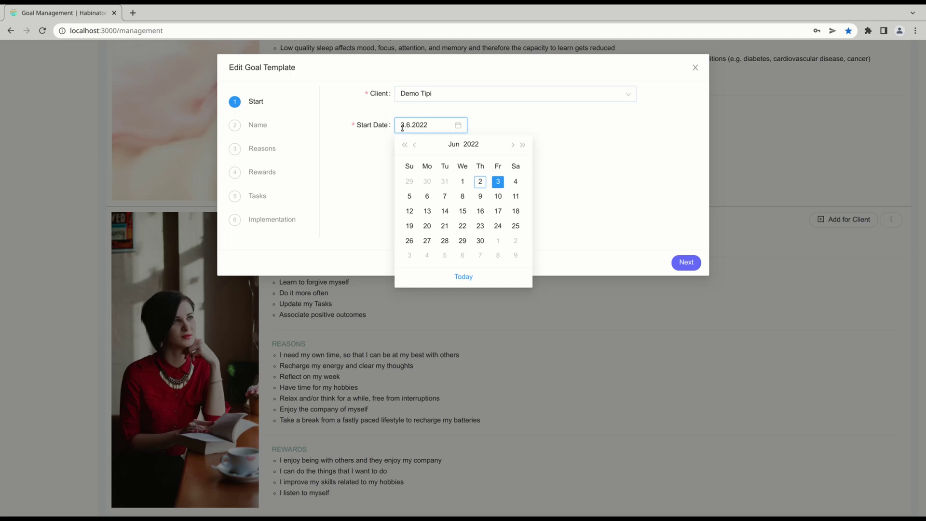
click(427, 198)
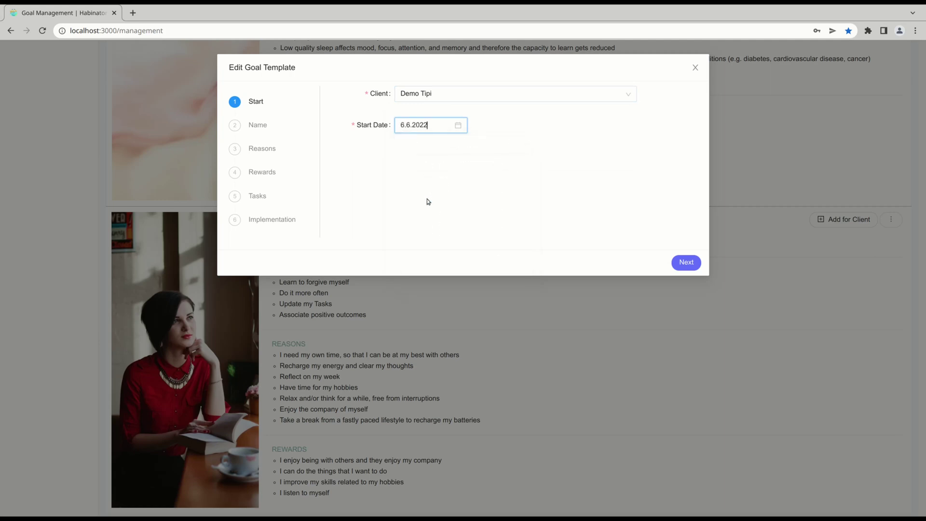
Name the client's goal Dedicate Time to Myself & ME and enter the description Add anything.
click(685, 263)
click(499, 129)
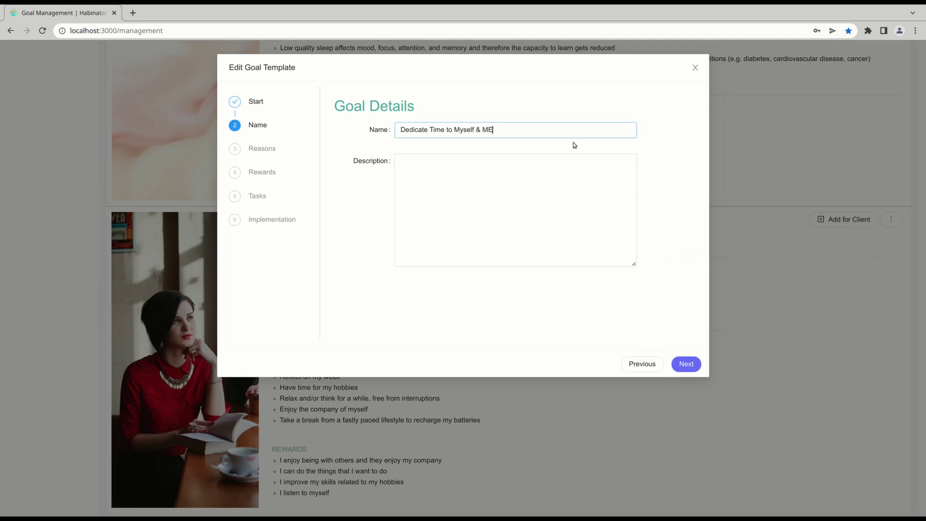
click(574, 169)
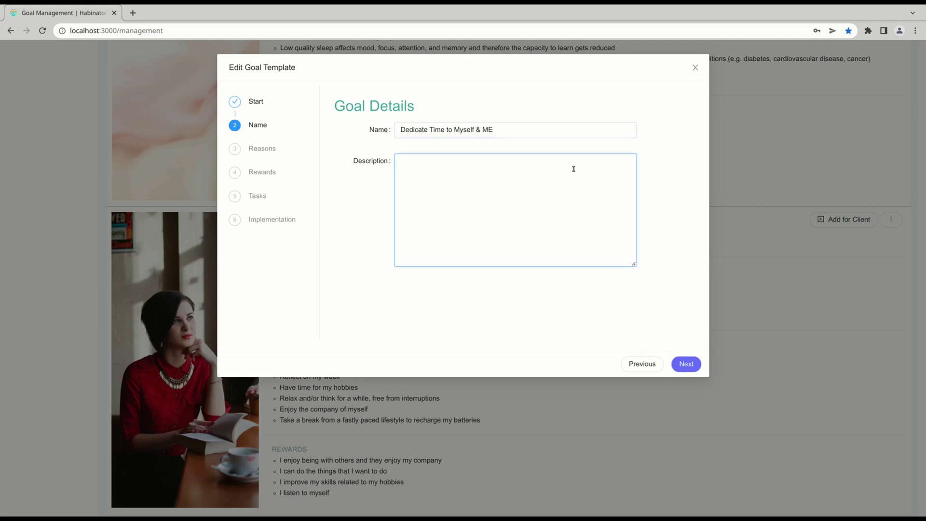
text(Add anything)
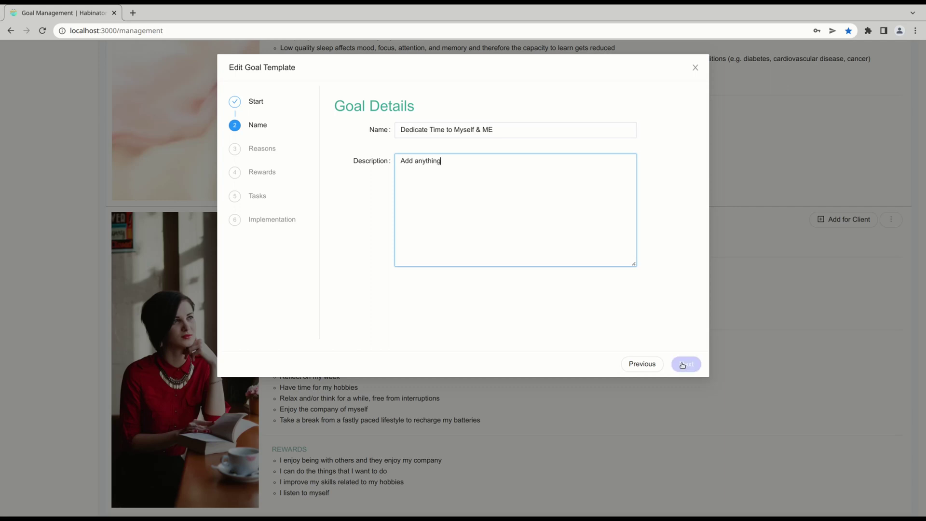
click(689, 364)
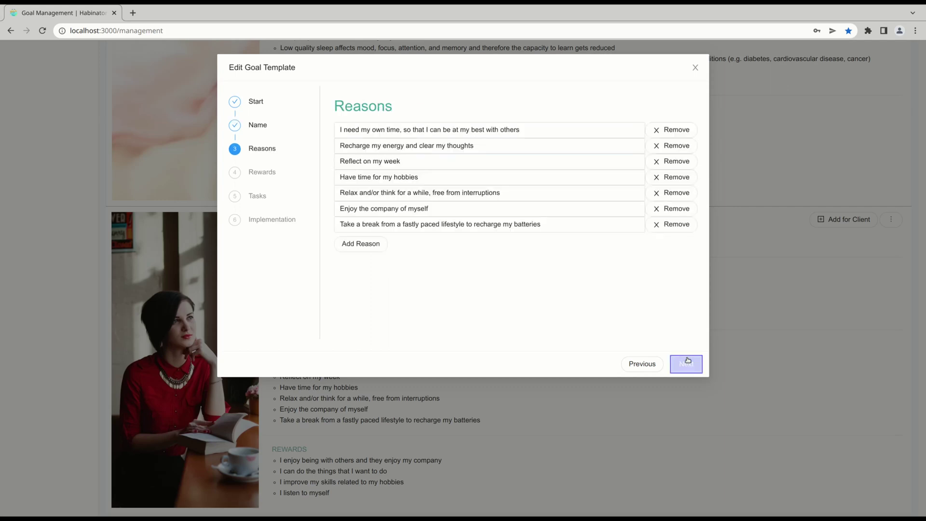
Remove the hobbies and relax/think reasons, keep the rewards as suggested, and delete the Learn to forgive myself task.
click(666, 179)
click(677, 177)
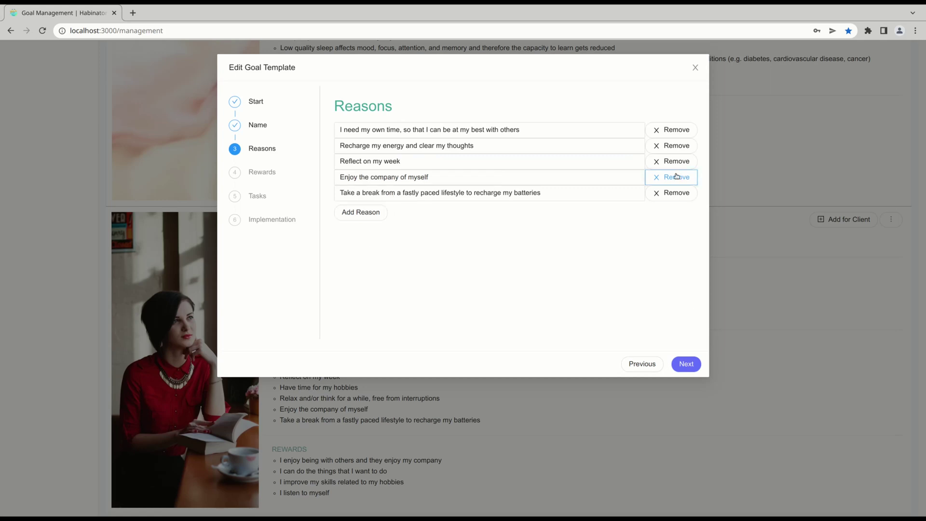
click(687, 364)
click(687, 364)
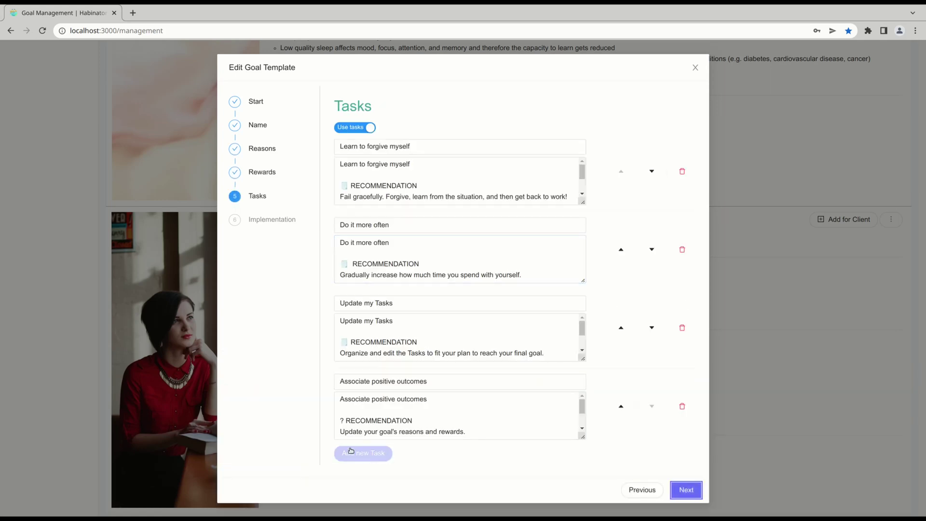
click(682, 171)
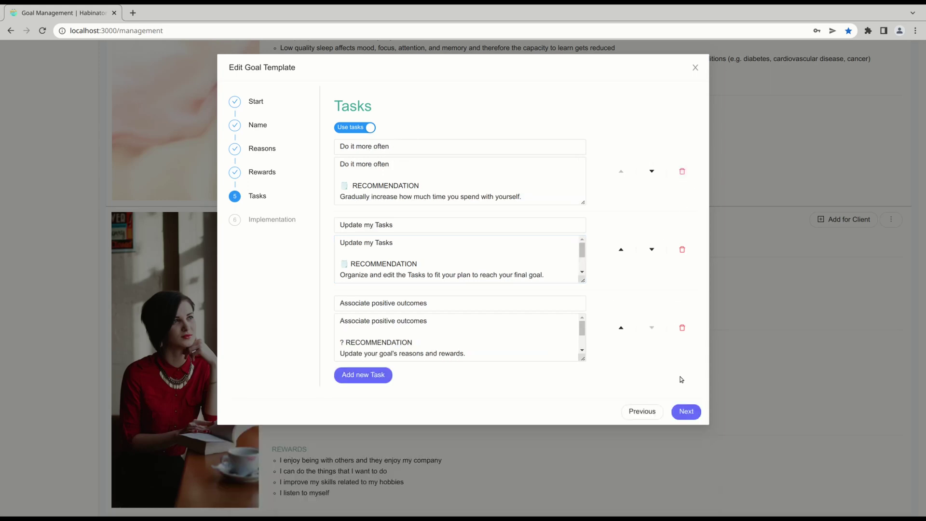
click(685, 413)
Set the goal's duration to 300, exclude Sunday from its days of the week, and finish assigning it.
drag(415, 131, 398, 131)
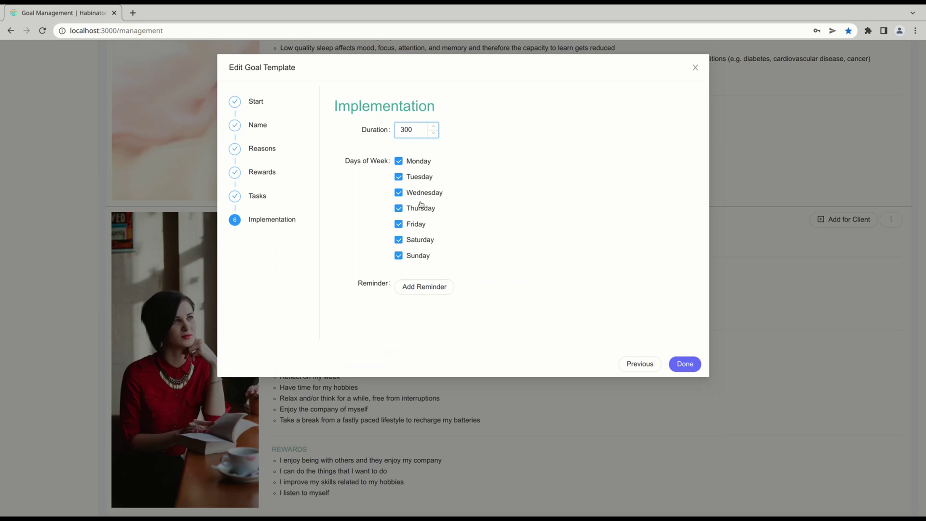
click(418, 259)
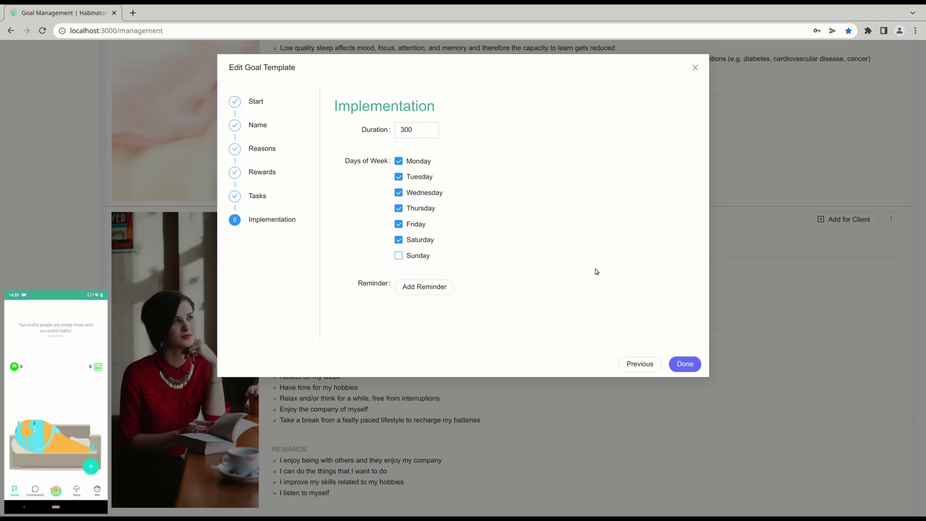
click(684, 363)
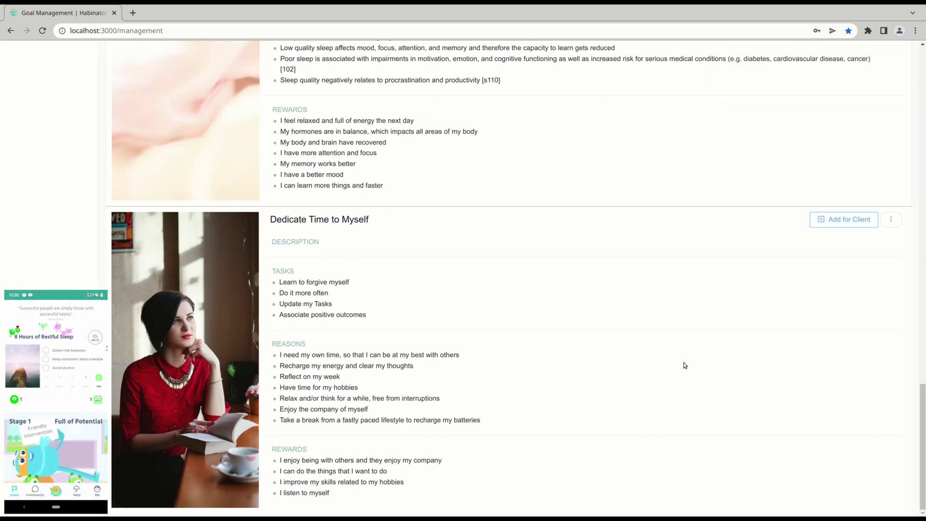
Go to the client list, open the first client's meters and look over the progress line charts.
scroll(618, 325, up, 5)
scroll(618, 326, up, 20)
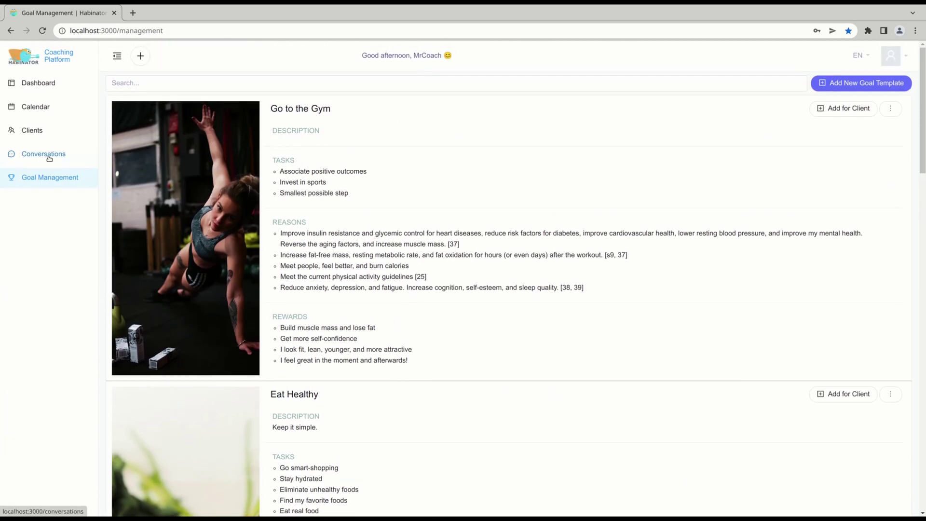
click(35, 131)
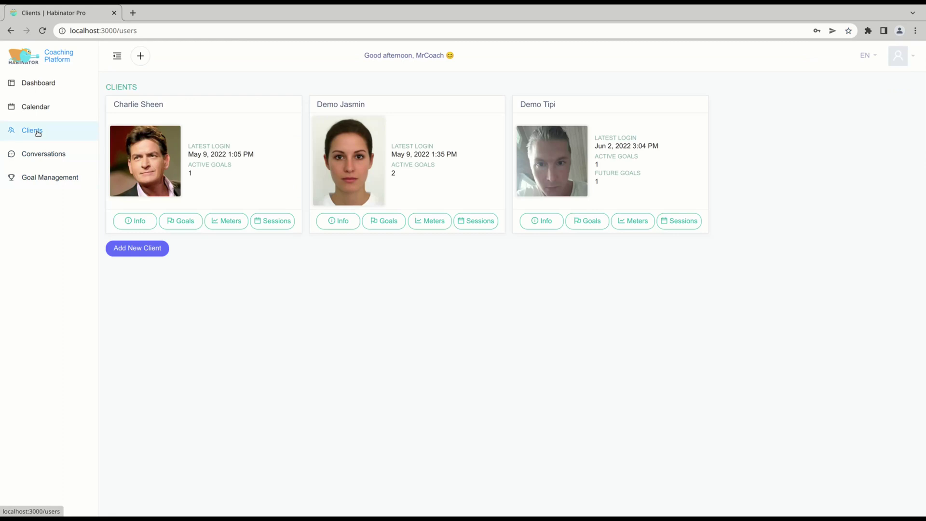
click(223, 221)
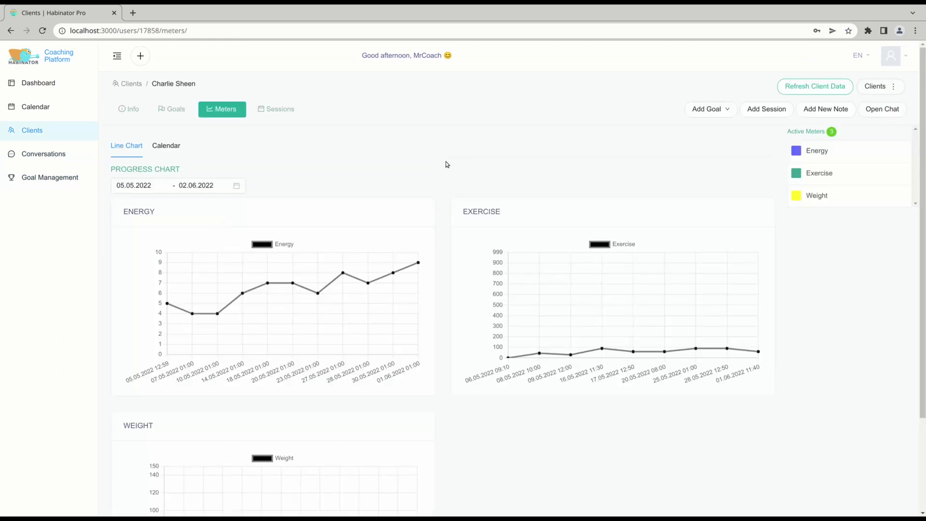
scroll(447, 164, down, 3)
scroll(448, 165, up, 3)
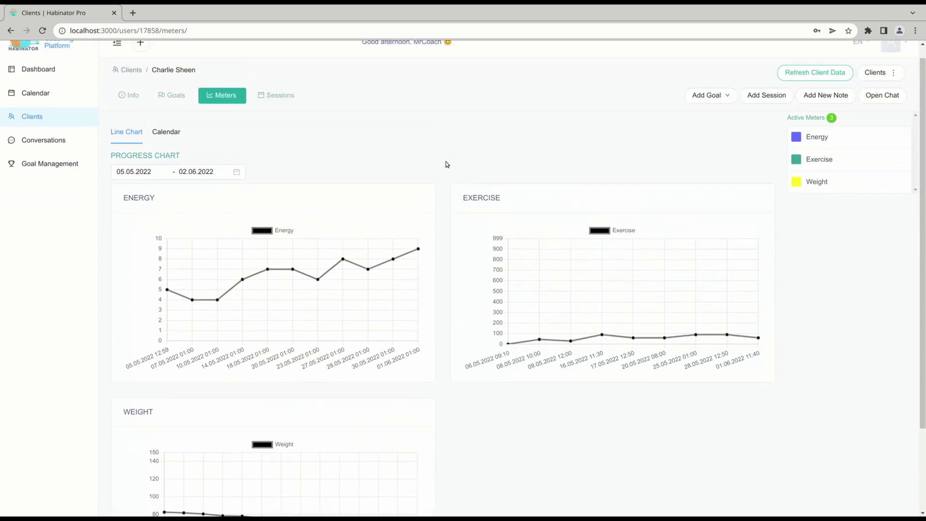
Set the progress charts' start date to 01.04.2022 and review the Energy, Exercise and Weight charts.
click(128, 171)
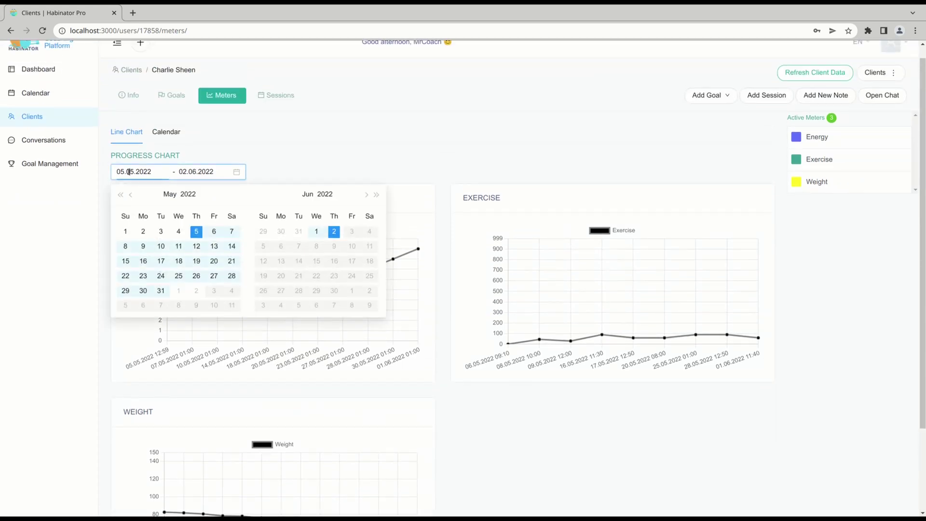
click(132, 194)
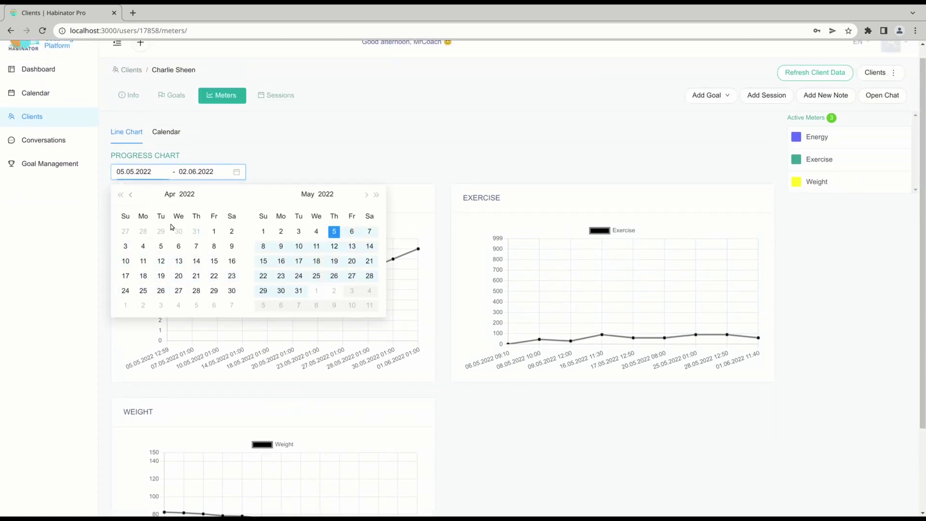
click(213, 231)
click(444, 147)
scroll(444, 147, down, 2)
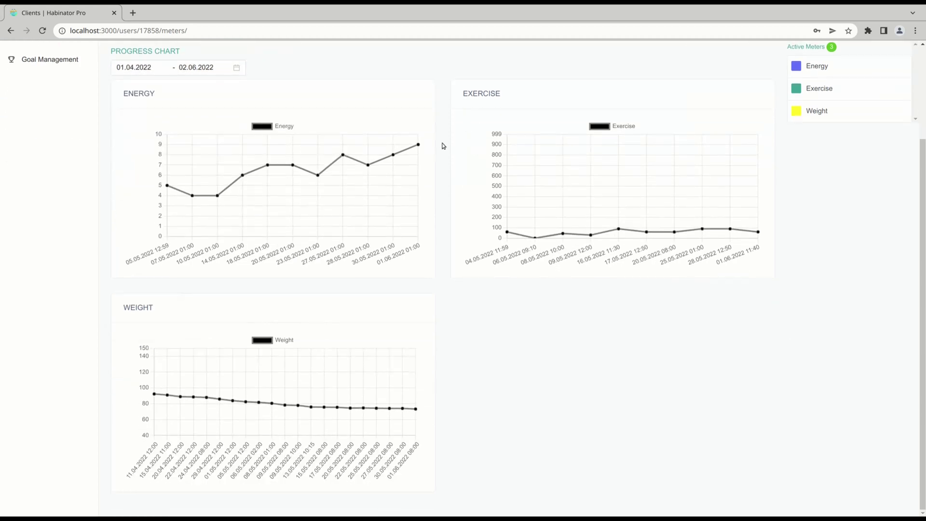
scroll(444, 146, up, 2)
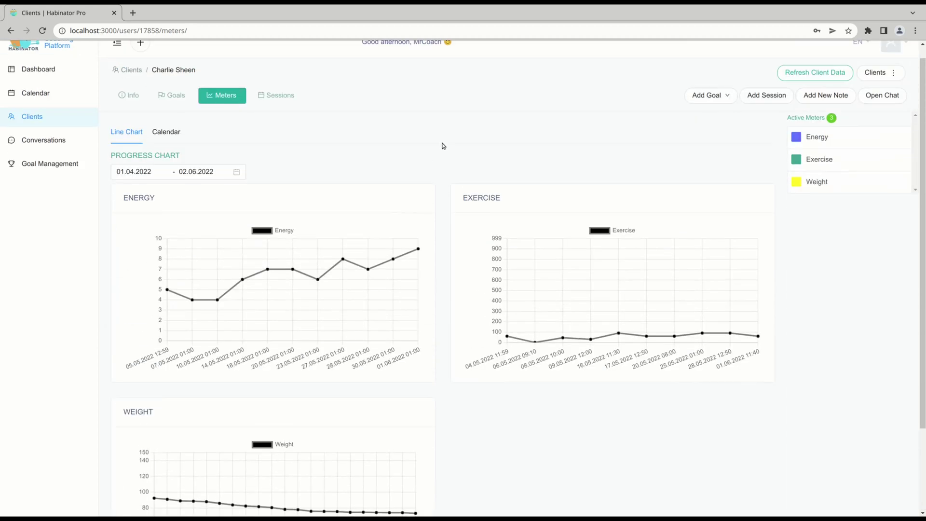
View all meters in the calendar for May 2022 and inspect the values recorded on May 27.
click(165, 133)
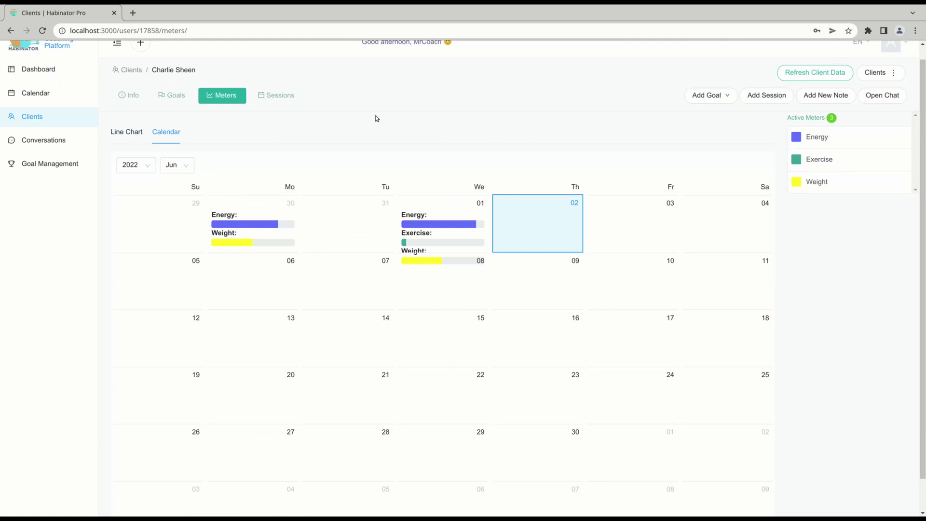
click(175, 167)
click(174, 246)
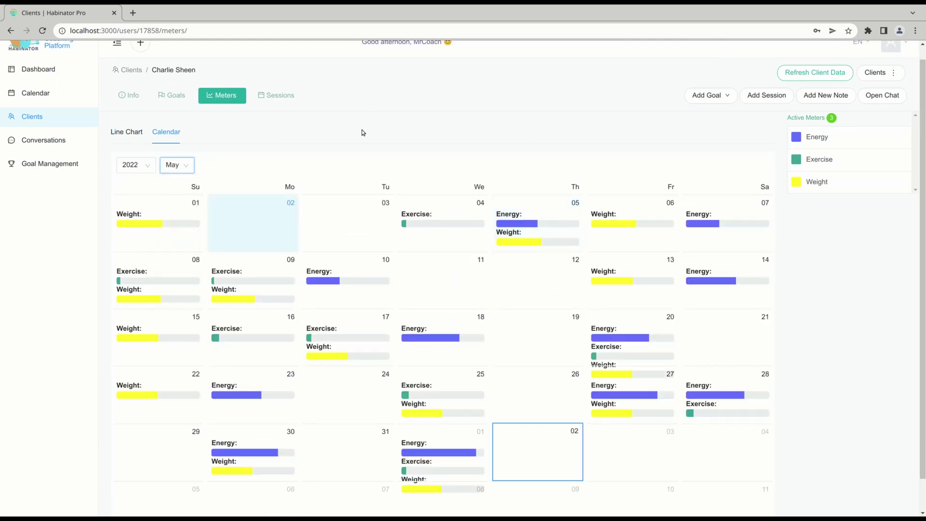
scroll(393, 116, down, 1)
mouse_move(645, 360)
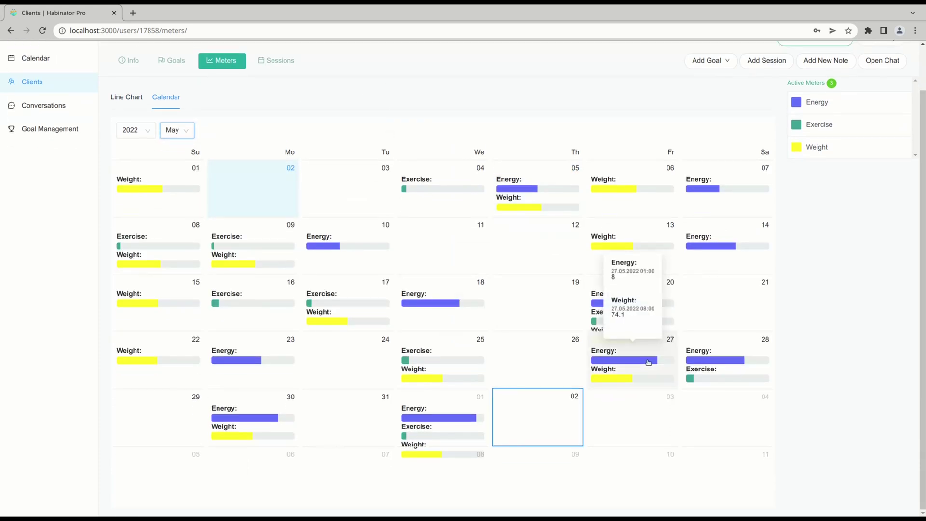
scroll(643, 358, up, 1)
Show only the Weight meter's line chart and set its start date to 01.04.2022.
click(821, 199)
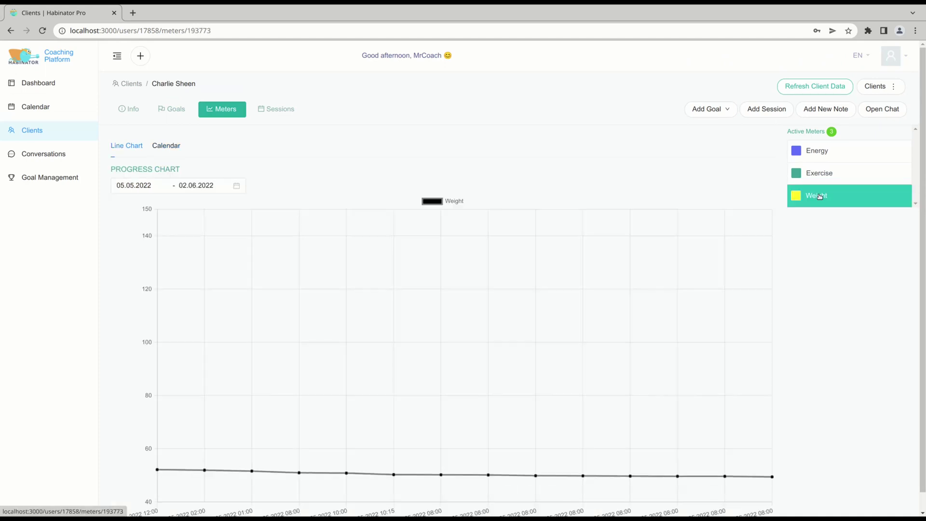
scroll(842, 273, down, 1)
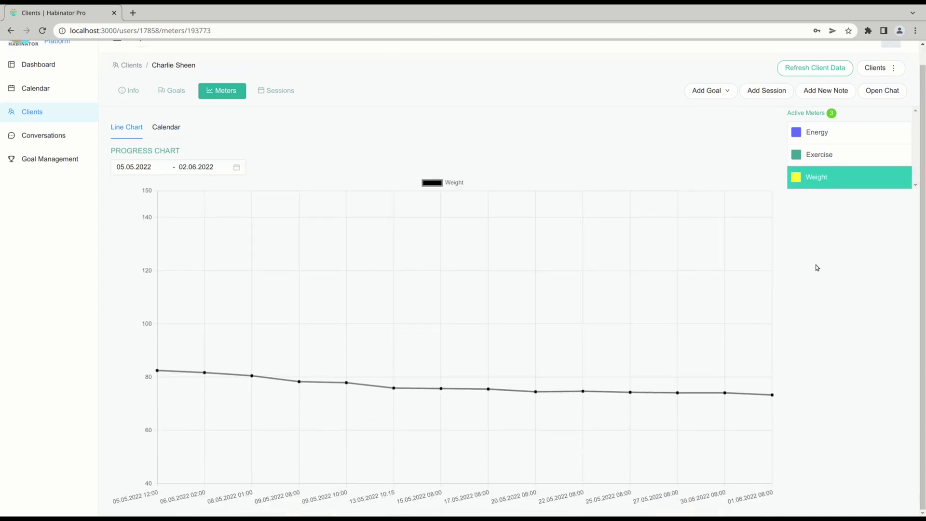
click(120, 167)
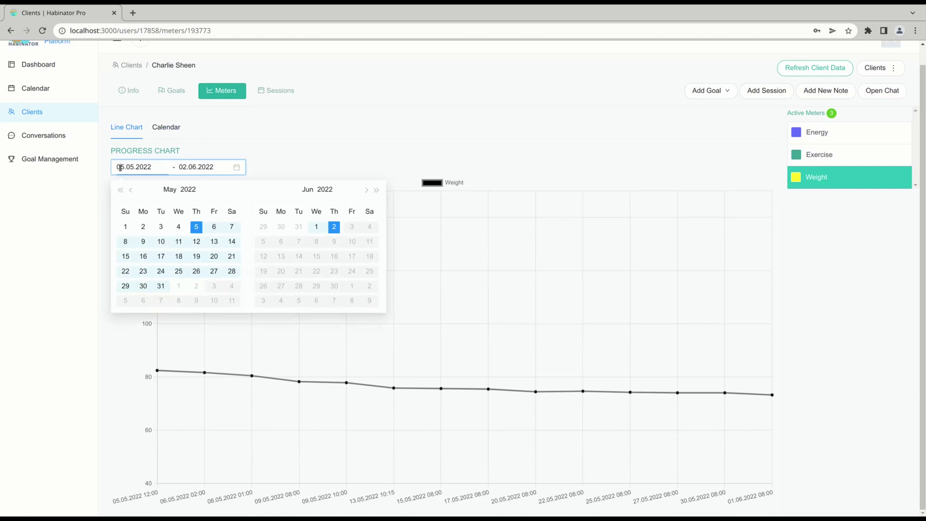
click(131, 190)
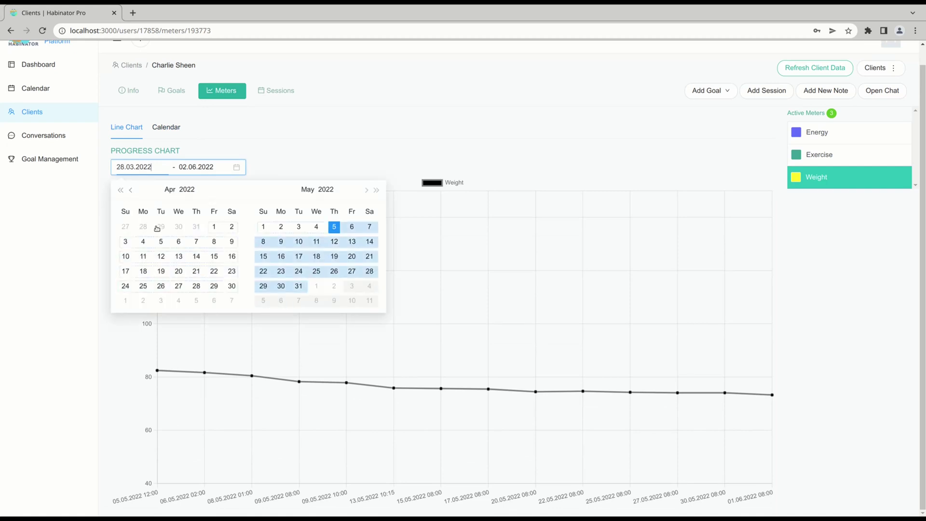
click(214, 227)
click(828, 267)
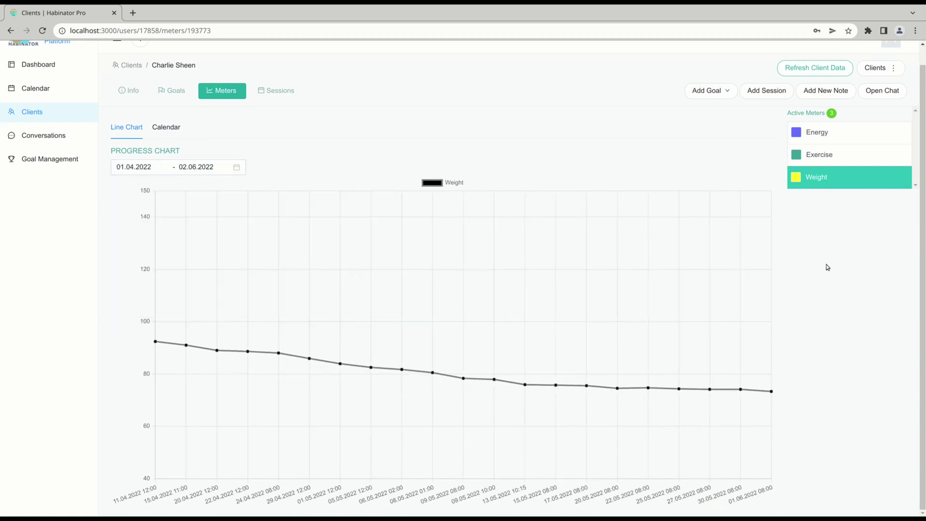
scroll(828, 267, up, 1)
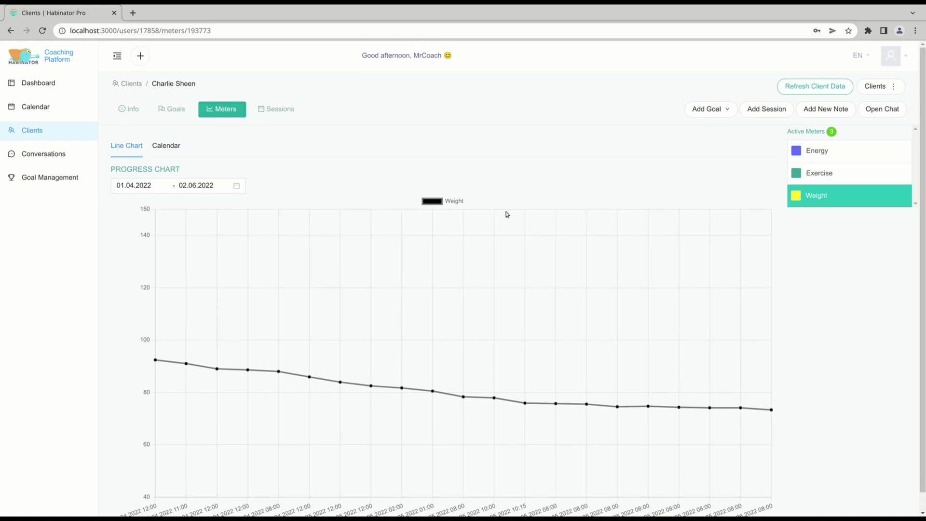
View the Weight meter's calendar for May 2022 and review its daily values.
click(161, 148)
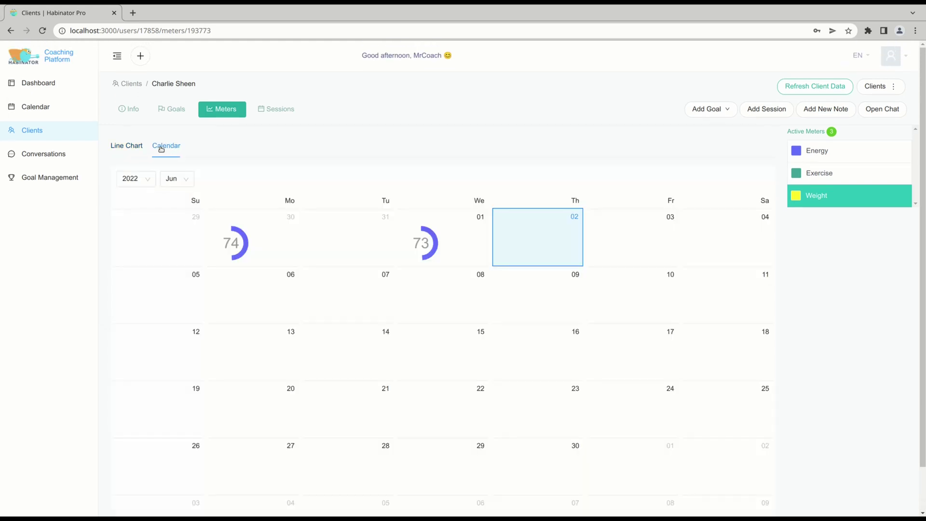
click(178, 179)
click(173, 260)
scroll(889, 302, down, 1)
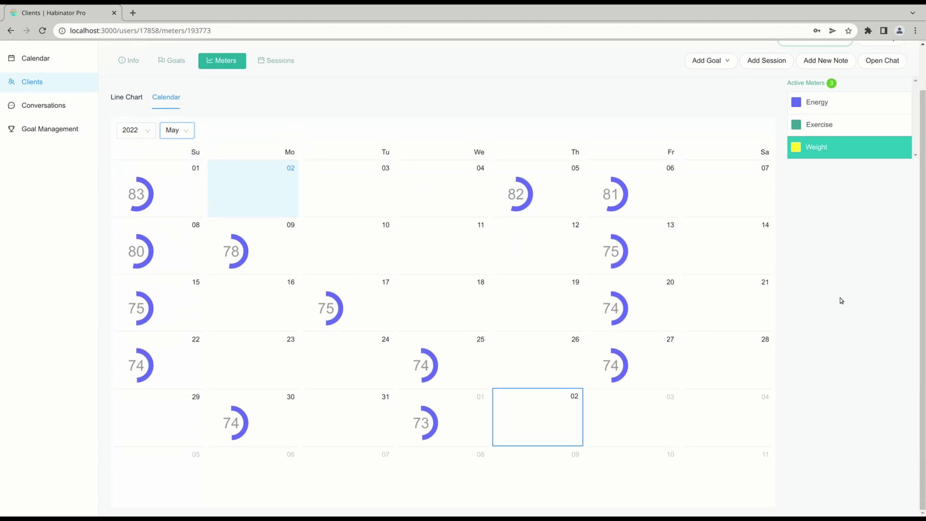
Open the client's info and show the session How to replace food addiction? from the selected date.
scroll(842, 300, up, 1)
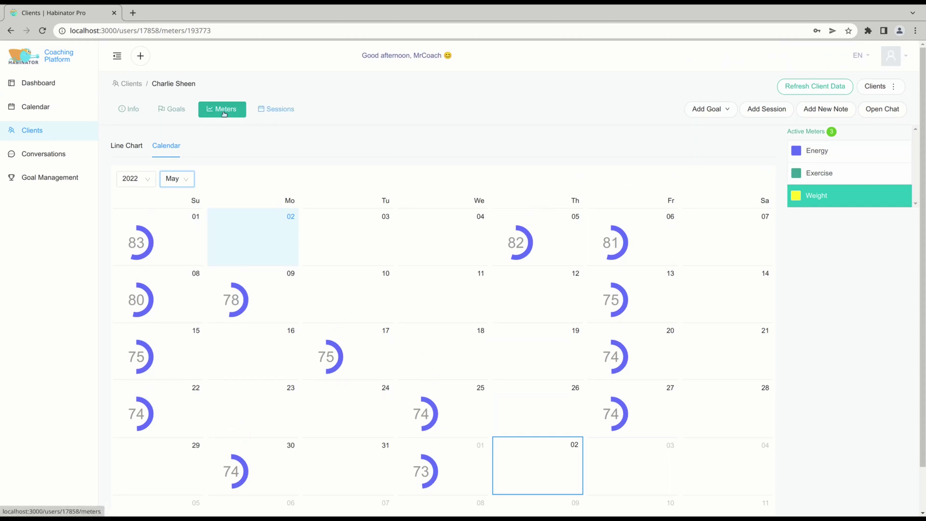
click(130, 110)
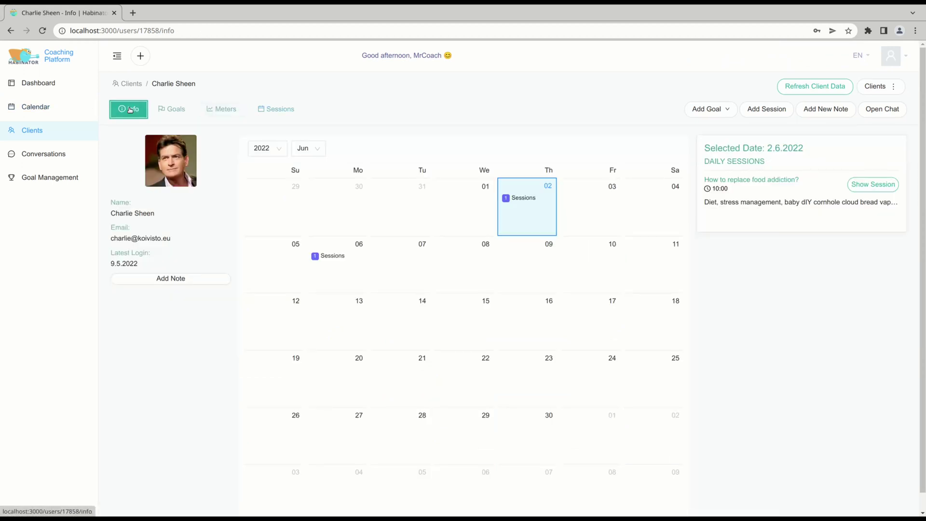
click(876, 185)
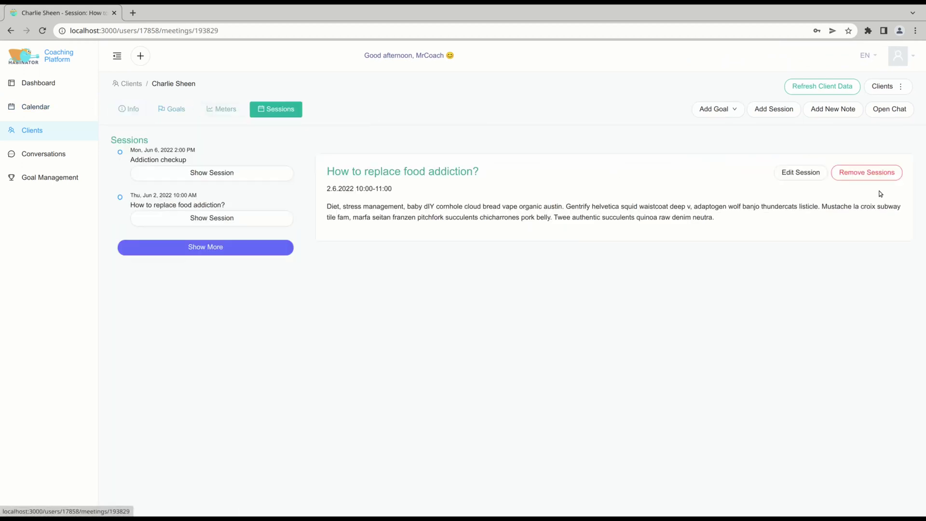
Add a client session on 21.06.2022 from 16:00 to 17:00 with the subject "Next meeting" and the content "Issues to talk about".
click(775, 110)
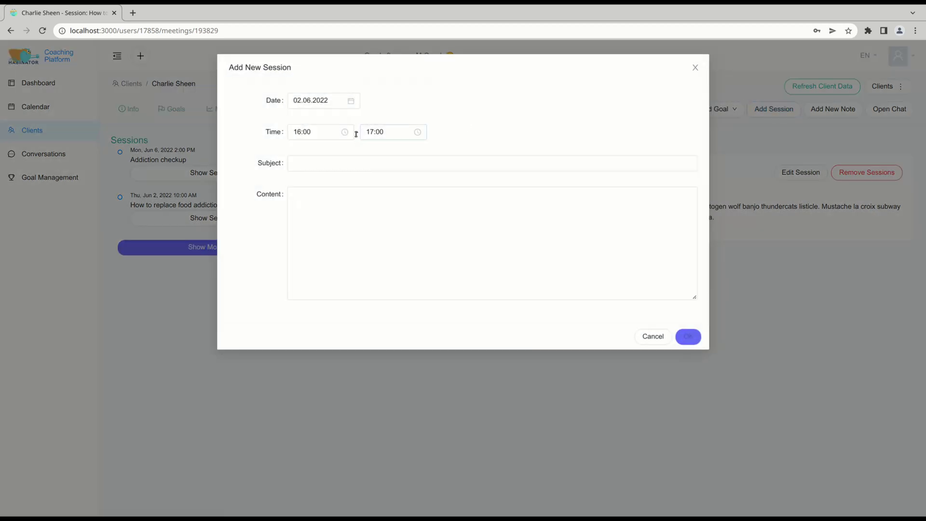
click(316, 131)
click(320, 99)
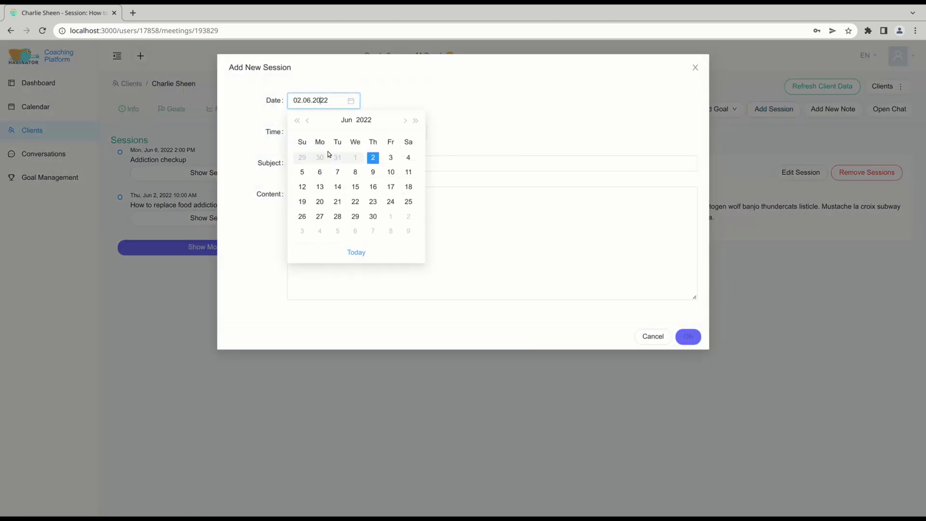
click(338, 202)
click(323, 166)
text(Next meetin)
click(444, 245)
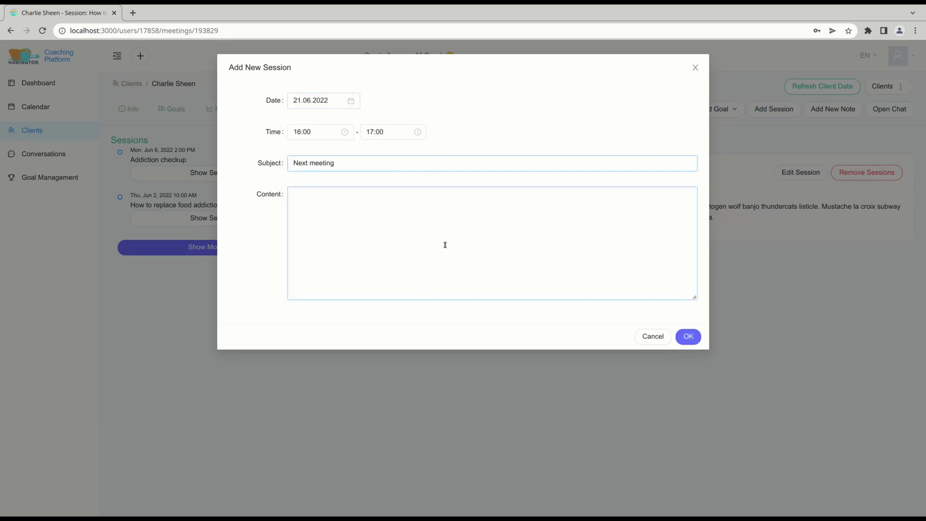
text(Issues to talk about)
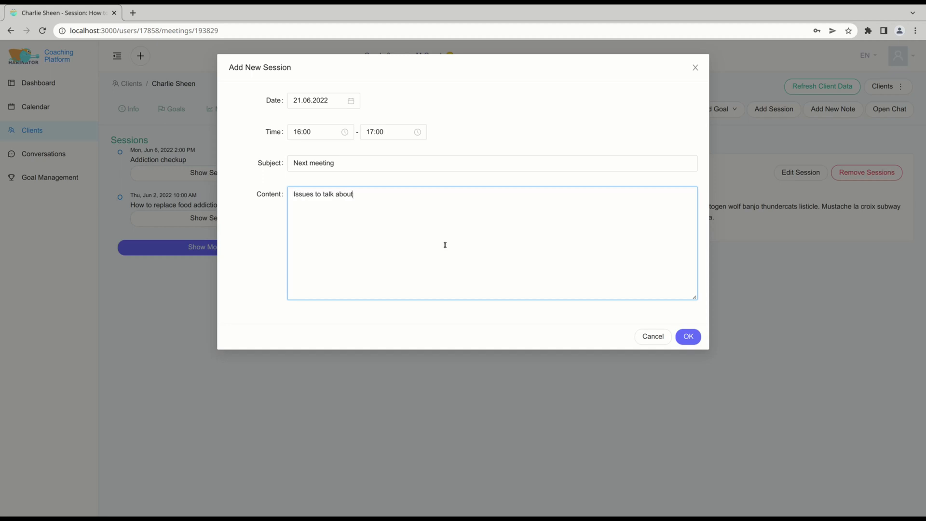
click(690, 337)
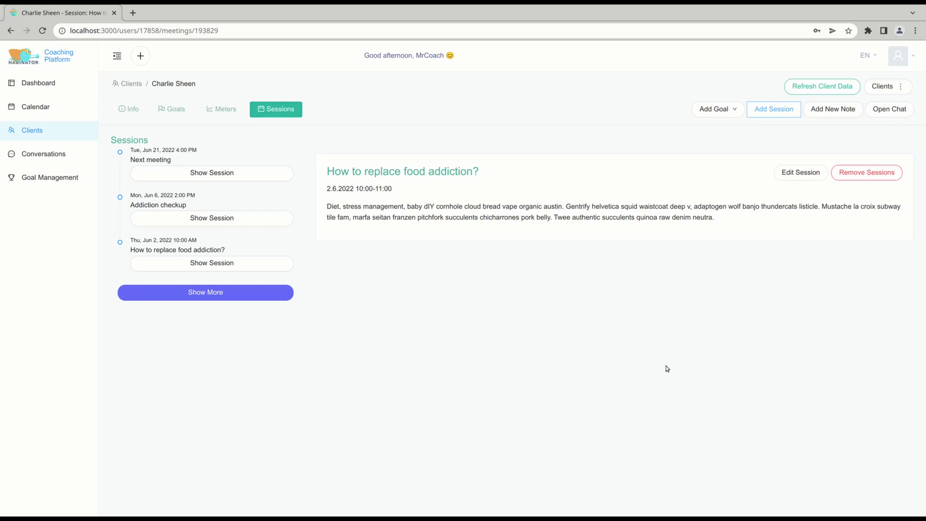
Go from the dashboard to the full calendar, select June 21, 2022, and show the Next meeting session scheduled that day.
click(54, 59)
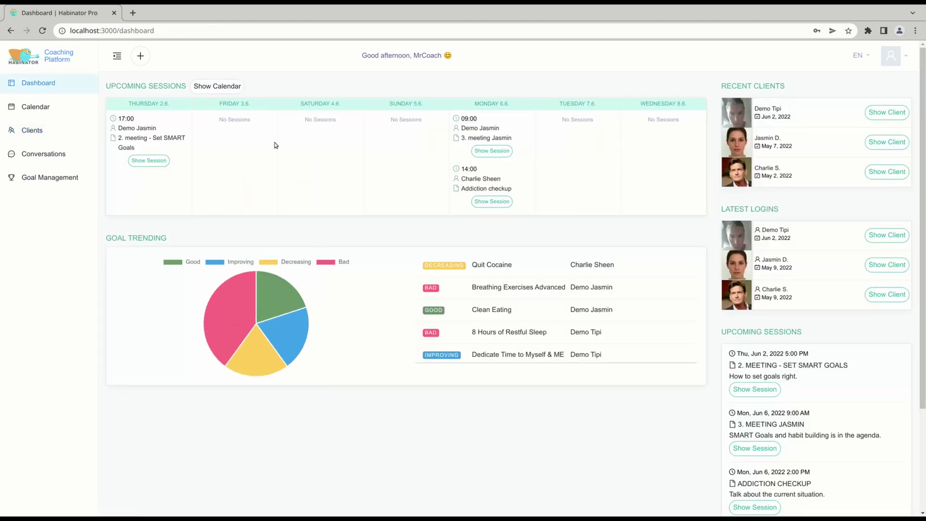
click(219, 87)
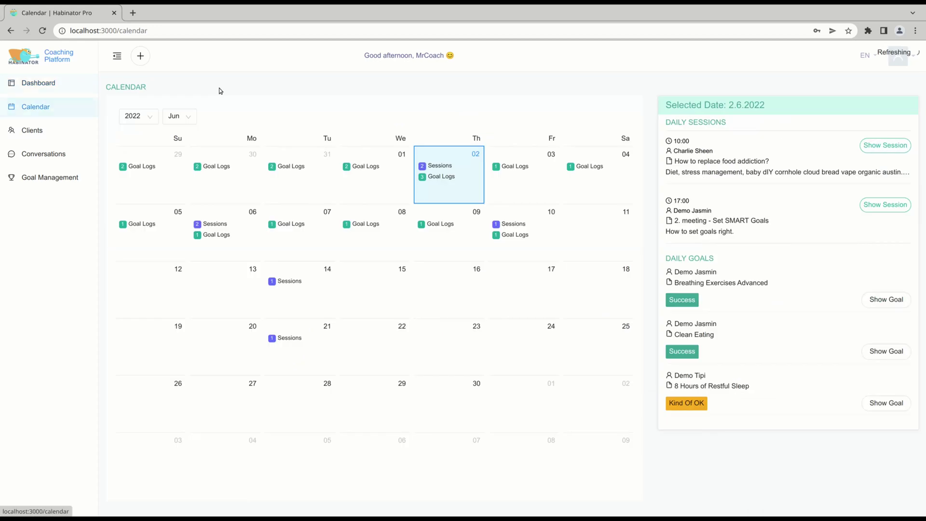
click(290, 311)
click(294, 344)
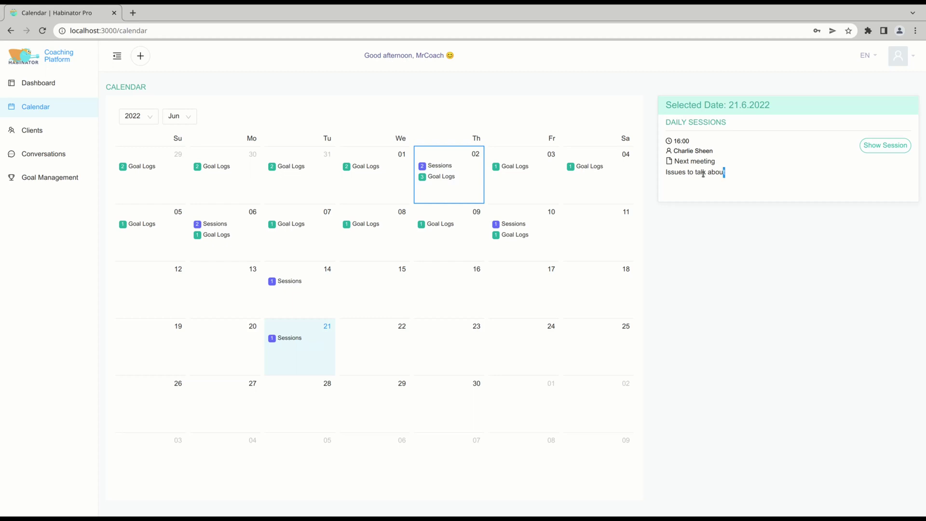
drag(726, 177, 667, 174)
click(702, 304)
click(874, 147)
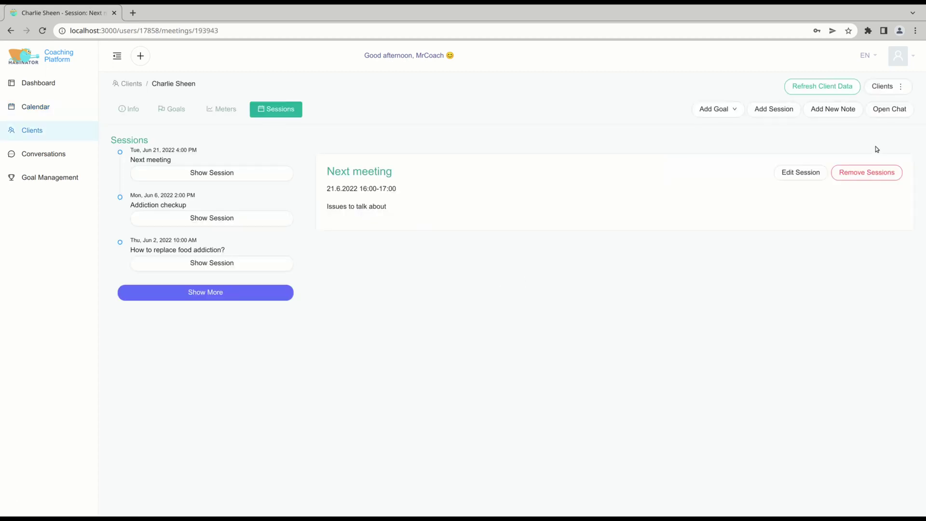